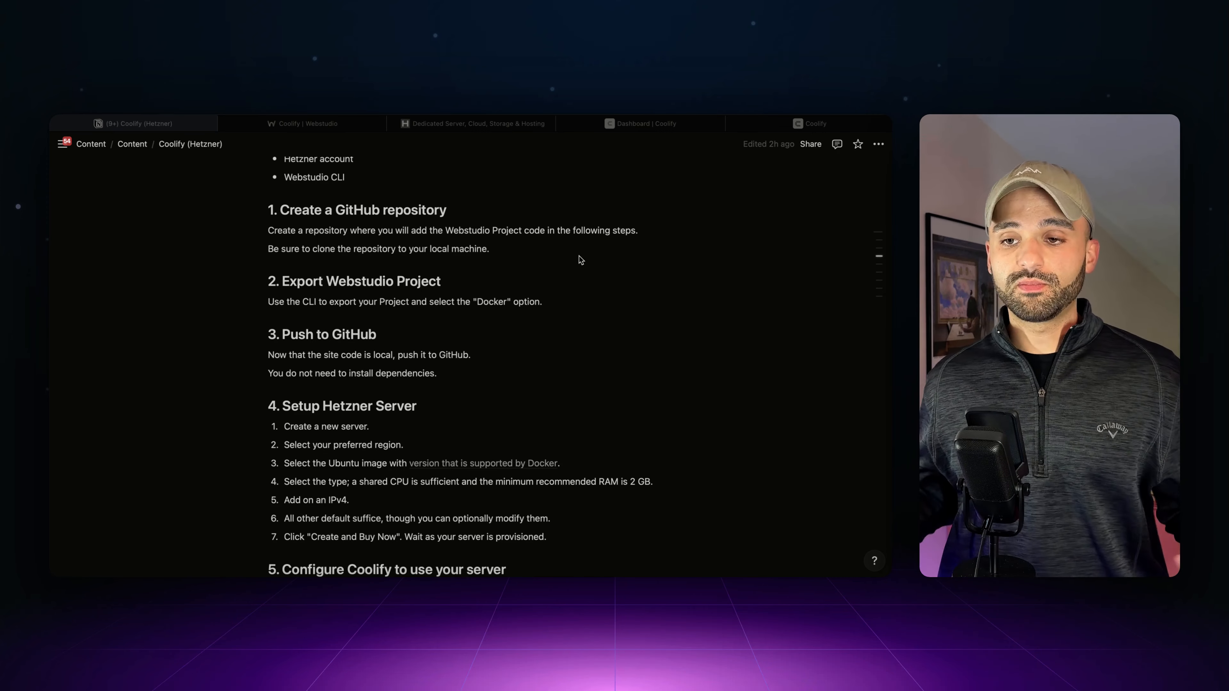
# - Scroll through the setup guide
pyautogui.scroll(-5, 579, 257)
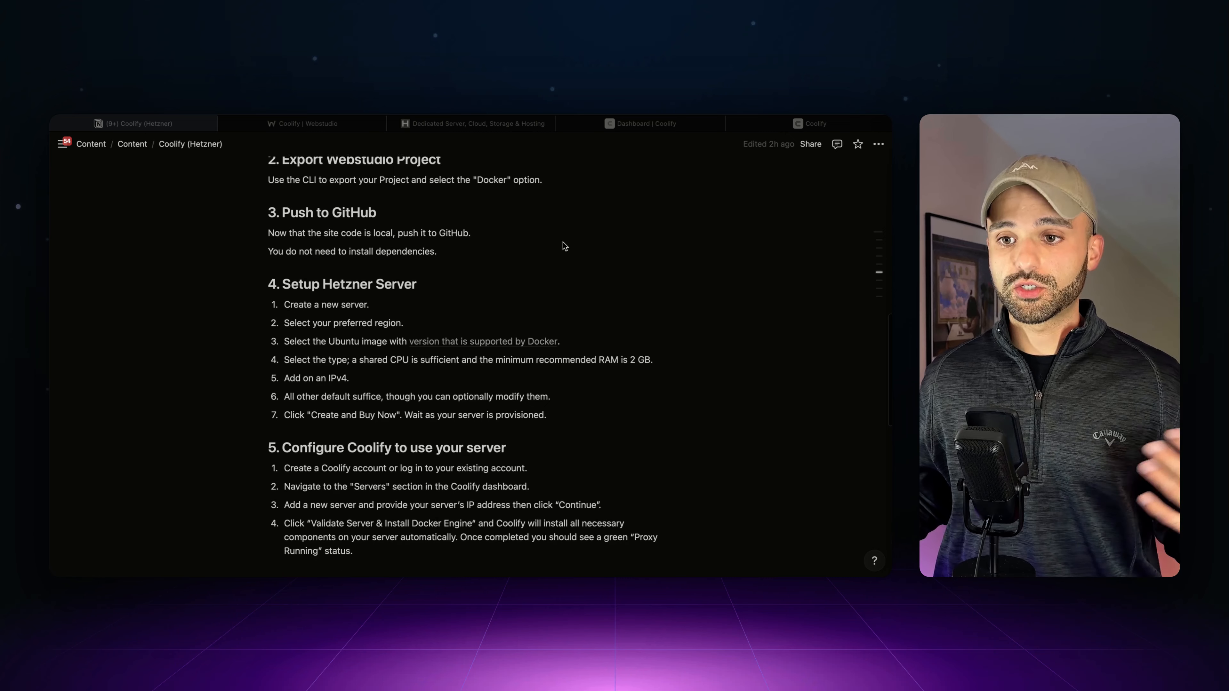
pyautogui.scroll(-3, 563, 242)
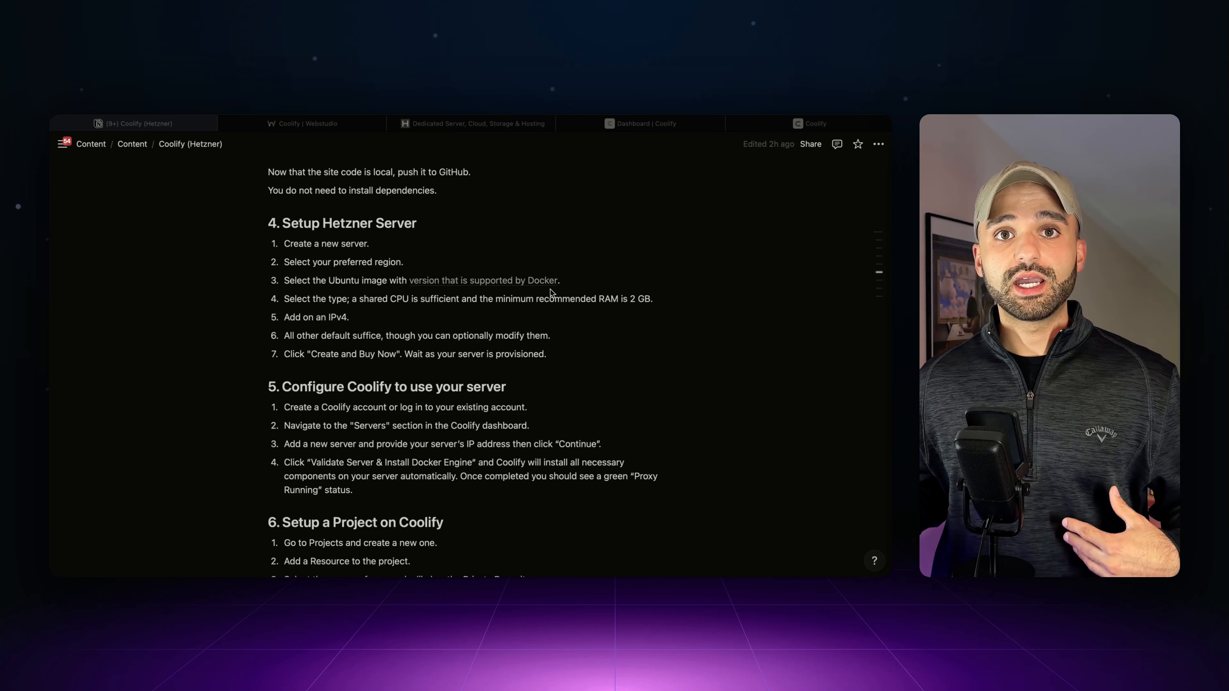
pyautogui.scroll(-7, 564, 303)
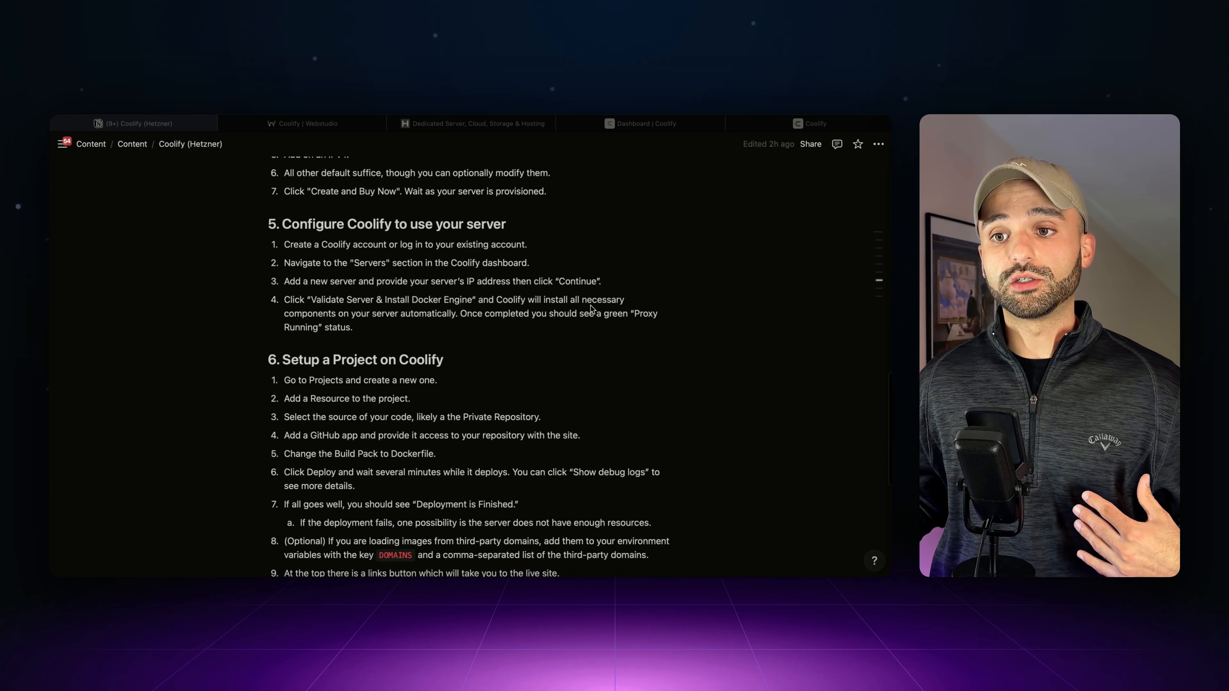
pyautogui.scroll(-3, 591, 309)
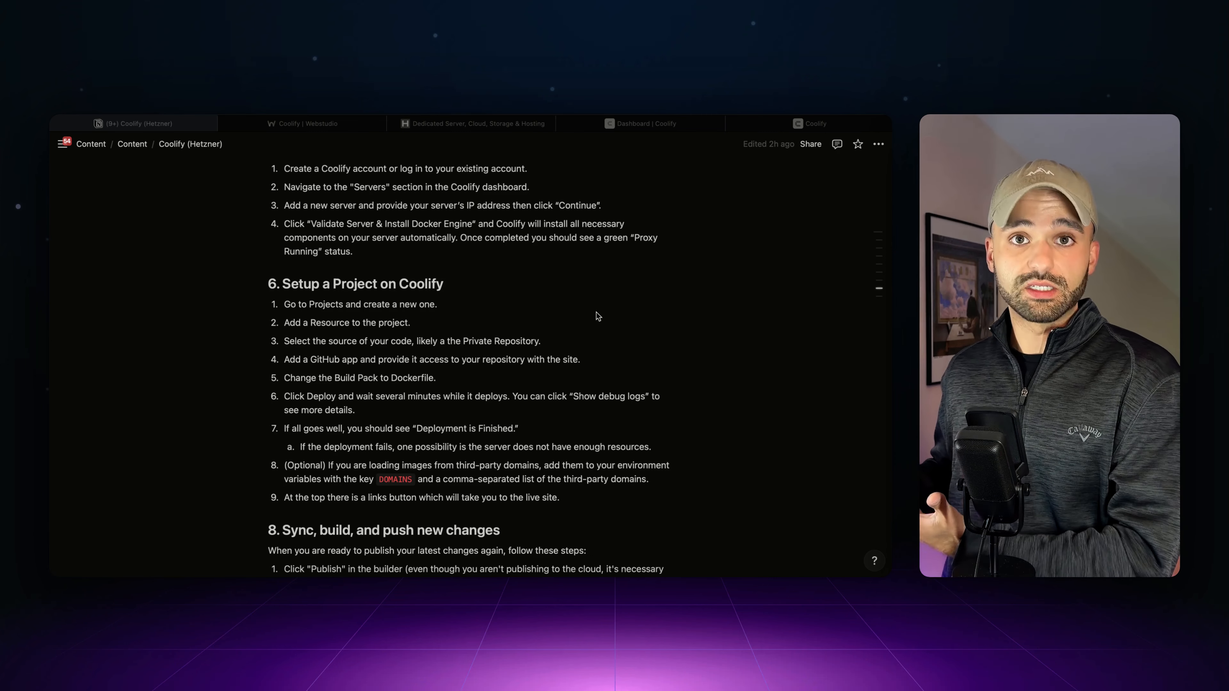
pyautogui.scroll(-9, 597, 312)
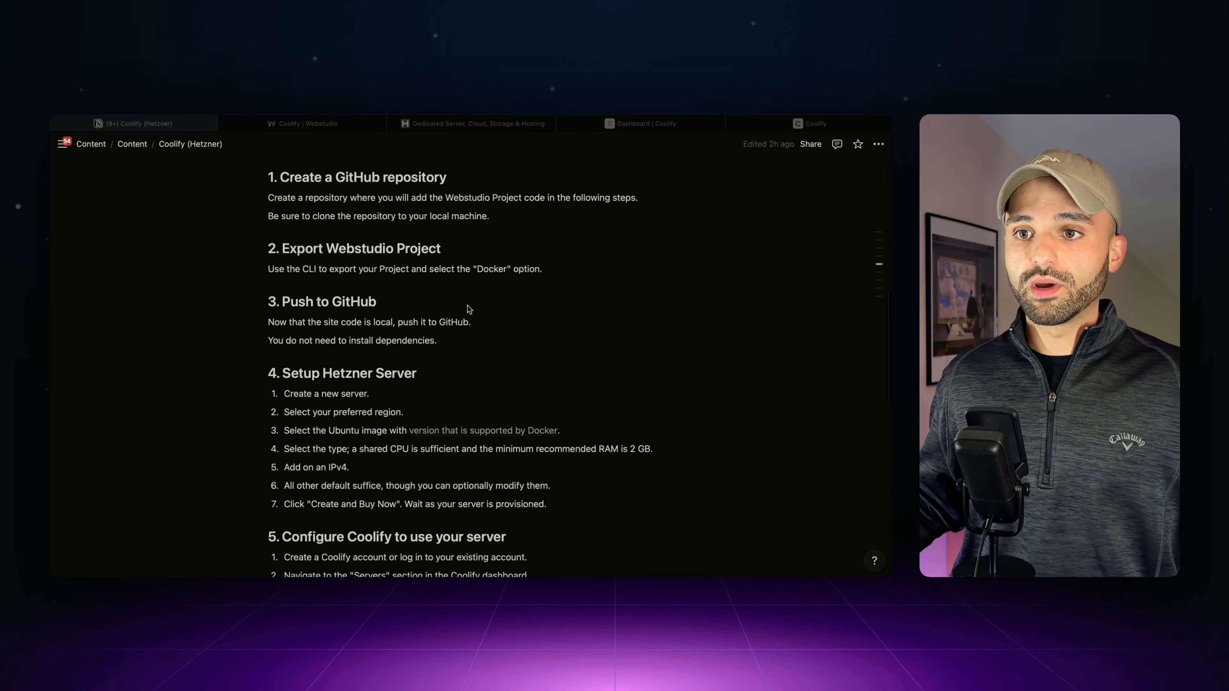
pyautogui.scroll(1, 464, 301)
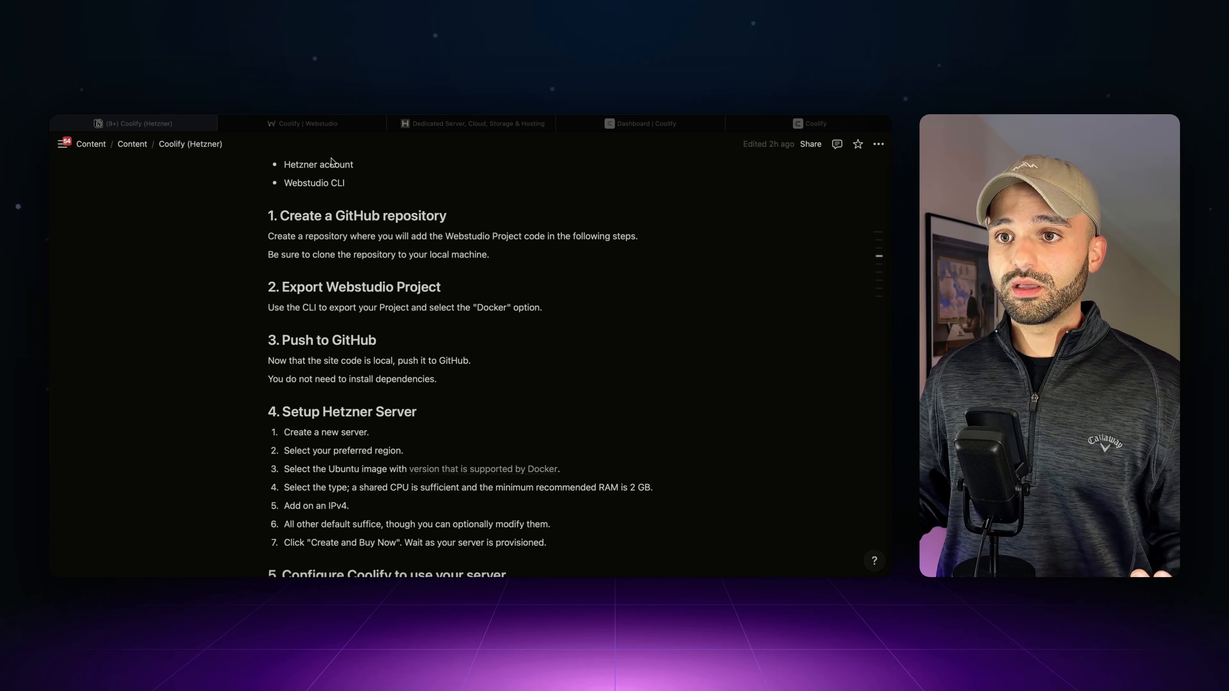
# - Create a custom share link for the Webstudio FinanceFlow project and copy it
pyautogui.click(318, 129)
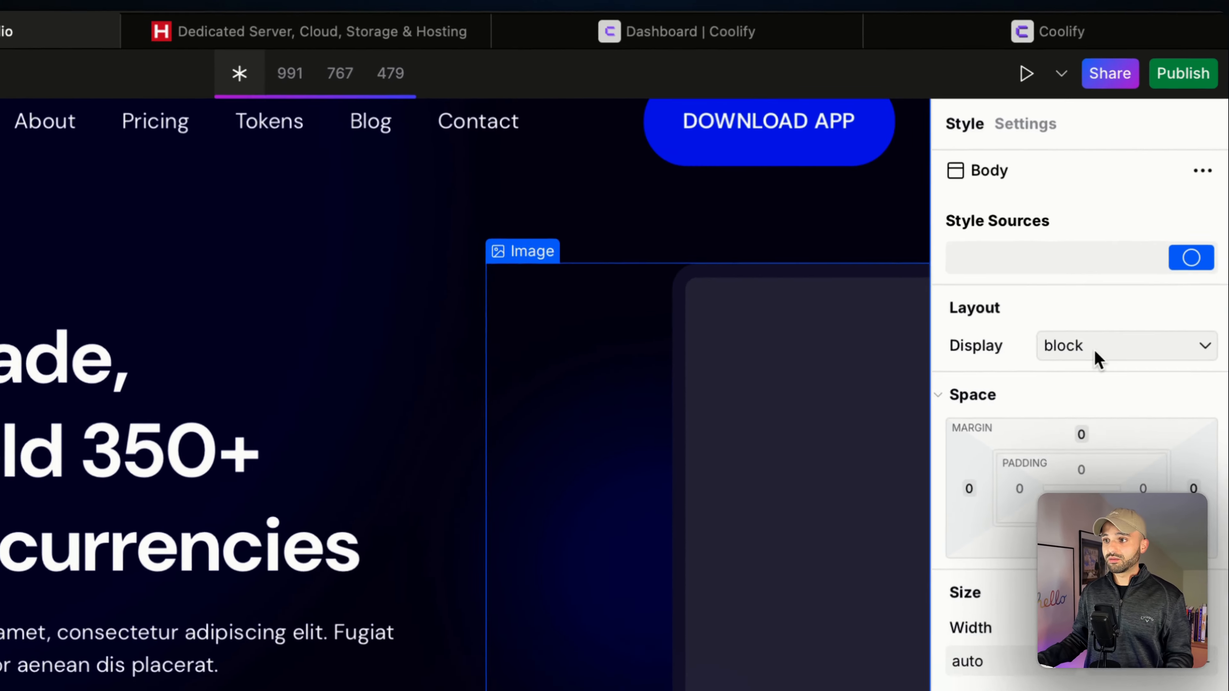
pyautogui.click(1113, 80)
pyautogui.click(973, 206)
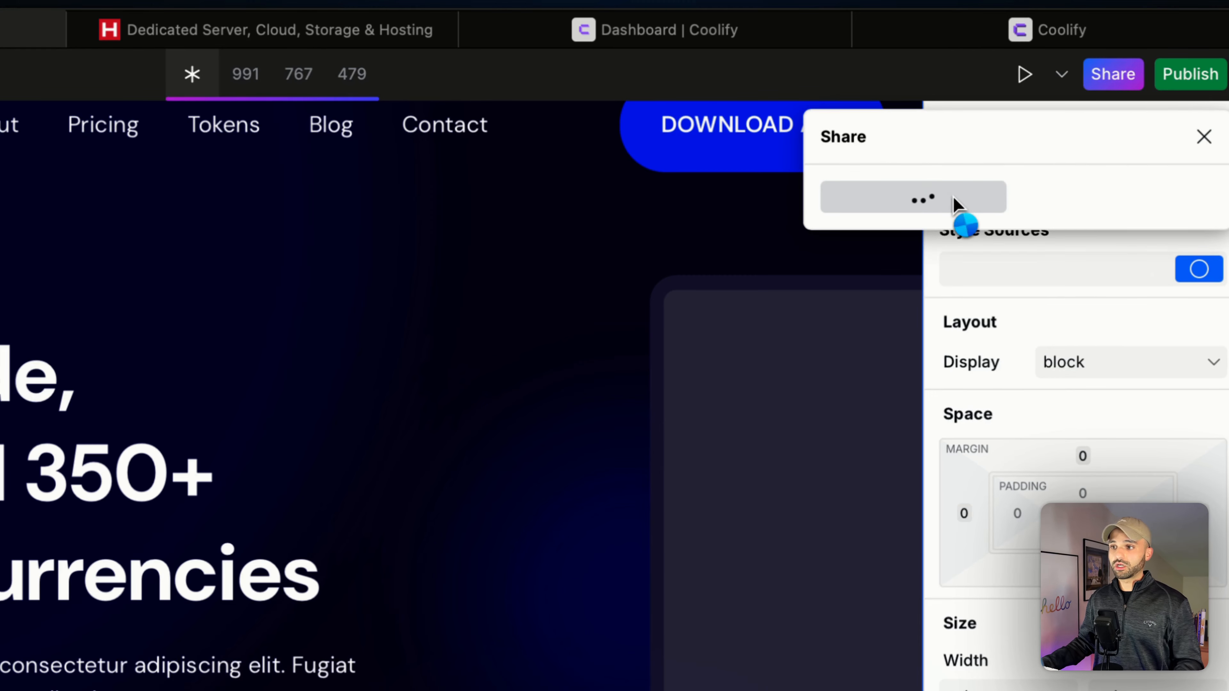
pyautogui.click(1163, 196)
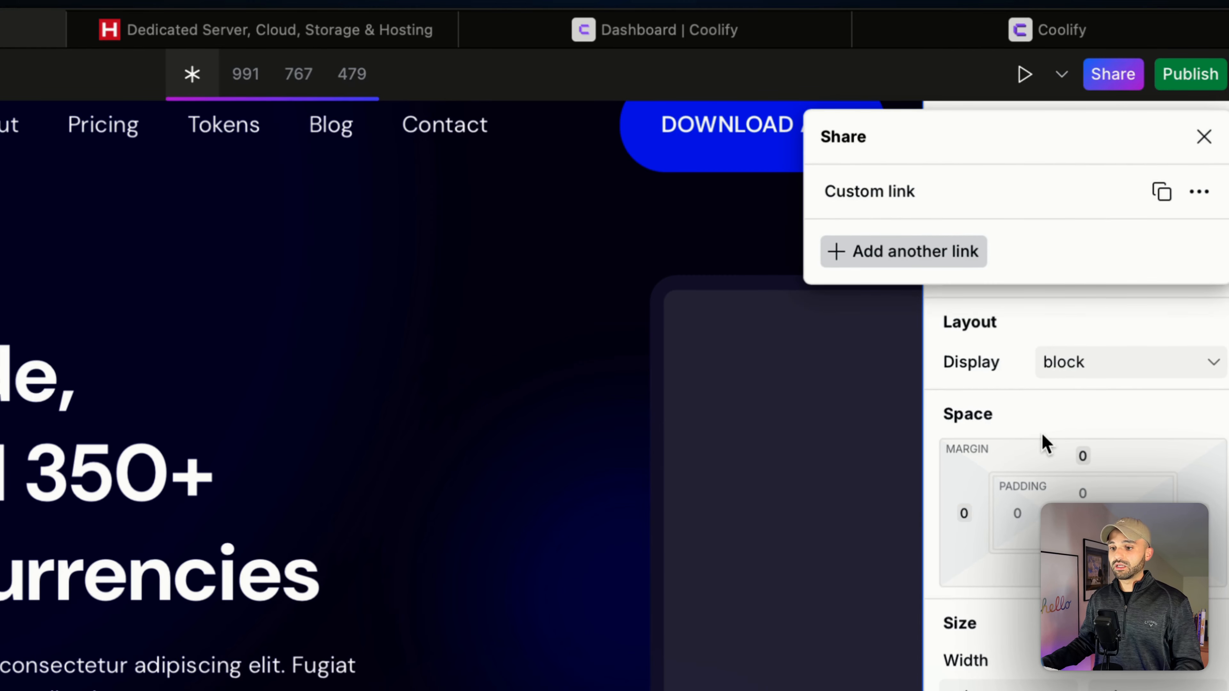
pyautogui.press('super+Tab')
pyautogui.press('super+Tab')
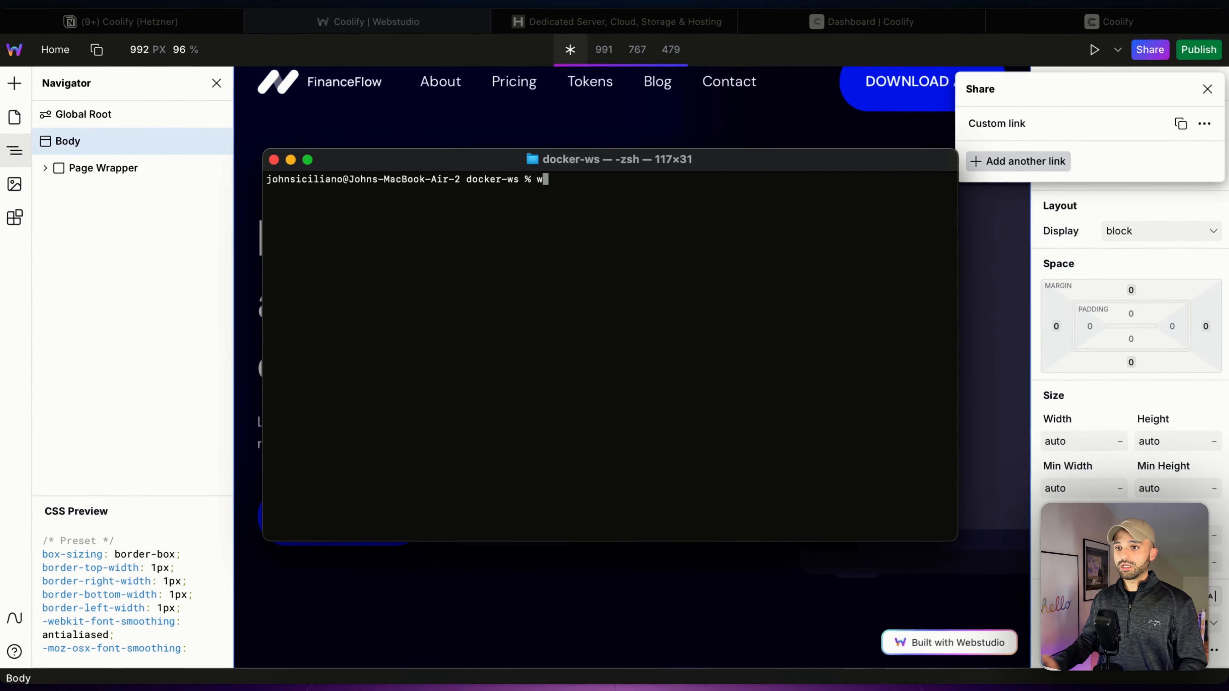
# - Run webstudio in the current folder and link the project using the copied share link
pyautogui.write('webstdui')
pyautogui.press('BackSpace')
pyautogui.press('BackSpace')
pyautogui.press('BackSpace')
pyautogui.write('udio')
pyautogui.press('Return')
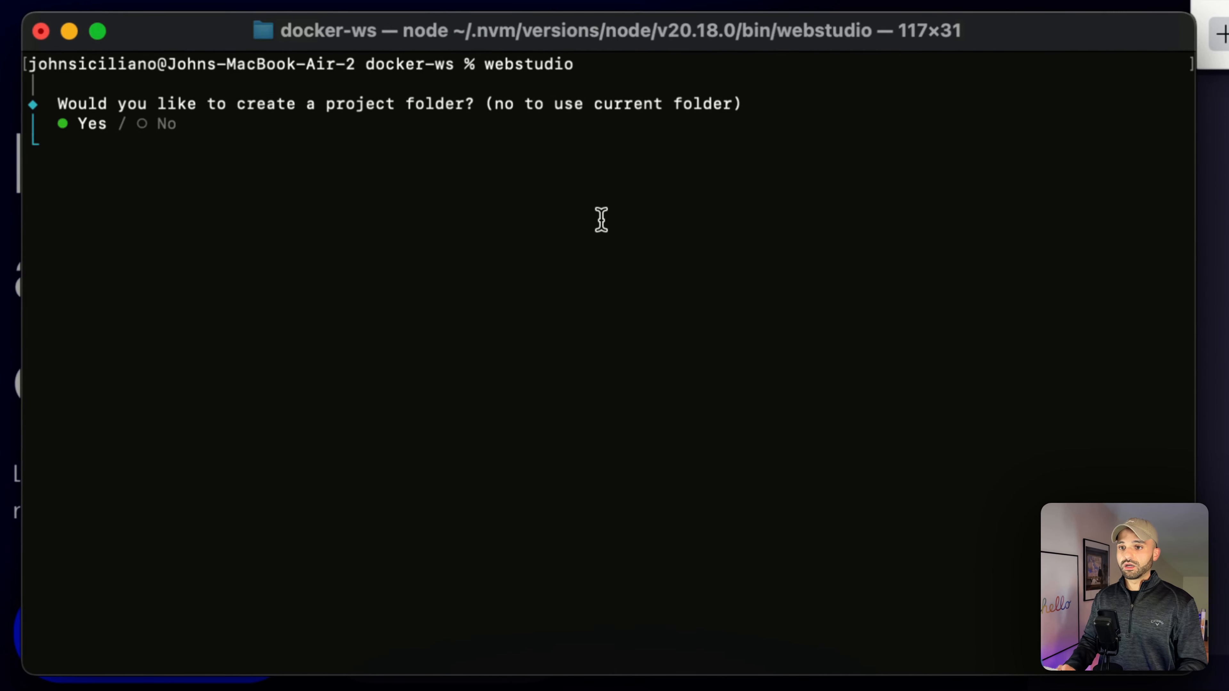
pyautogui.press('Right')
pyautogui.press('Return')
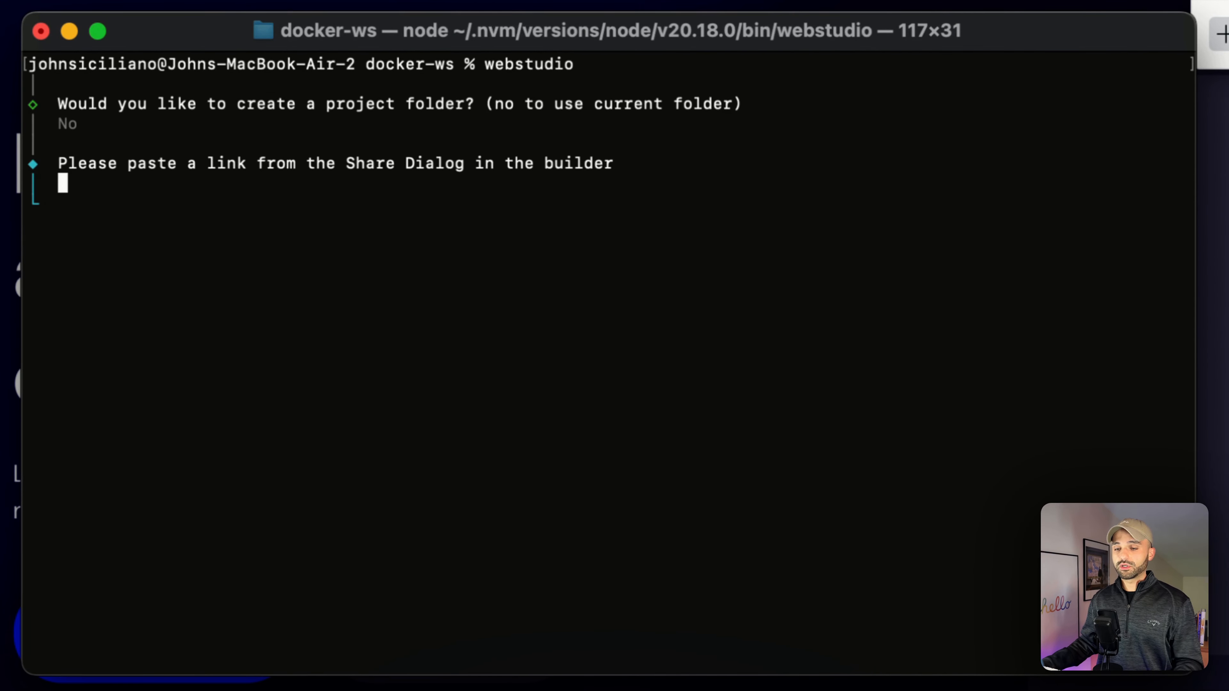
pyautogui.press('super+v')
pyautogui.press('Return')
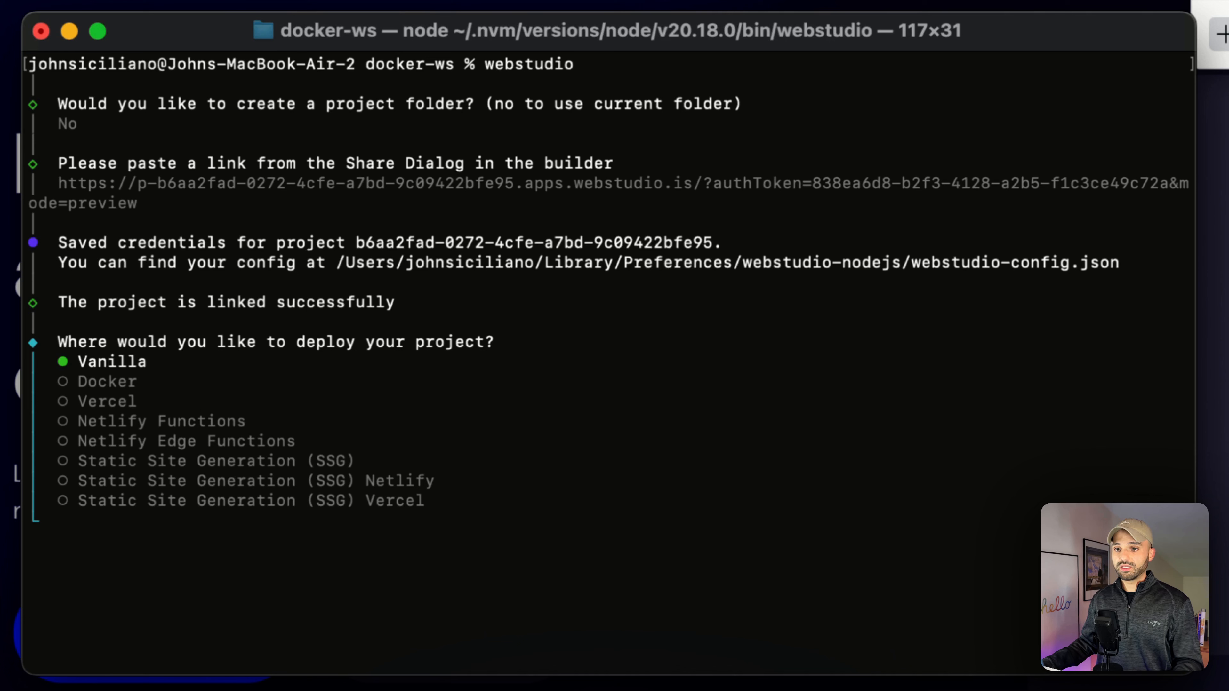
# - Choose Docker as the deploy target and skip installing dependencies
pyautogui.press('Down')
pyautogui.press('Return')
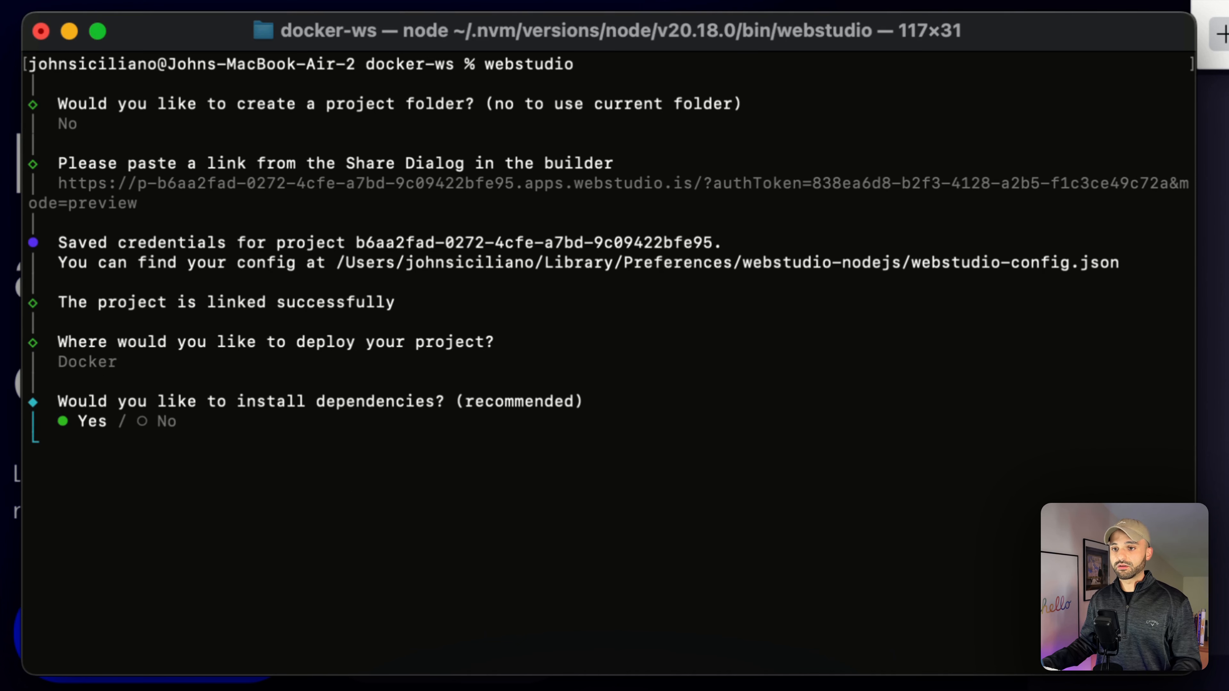
pyautogui.press('Right')
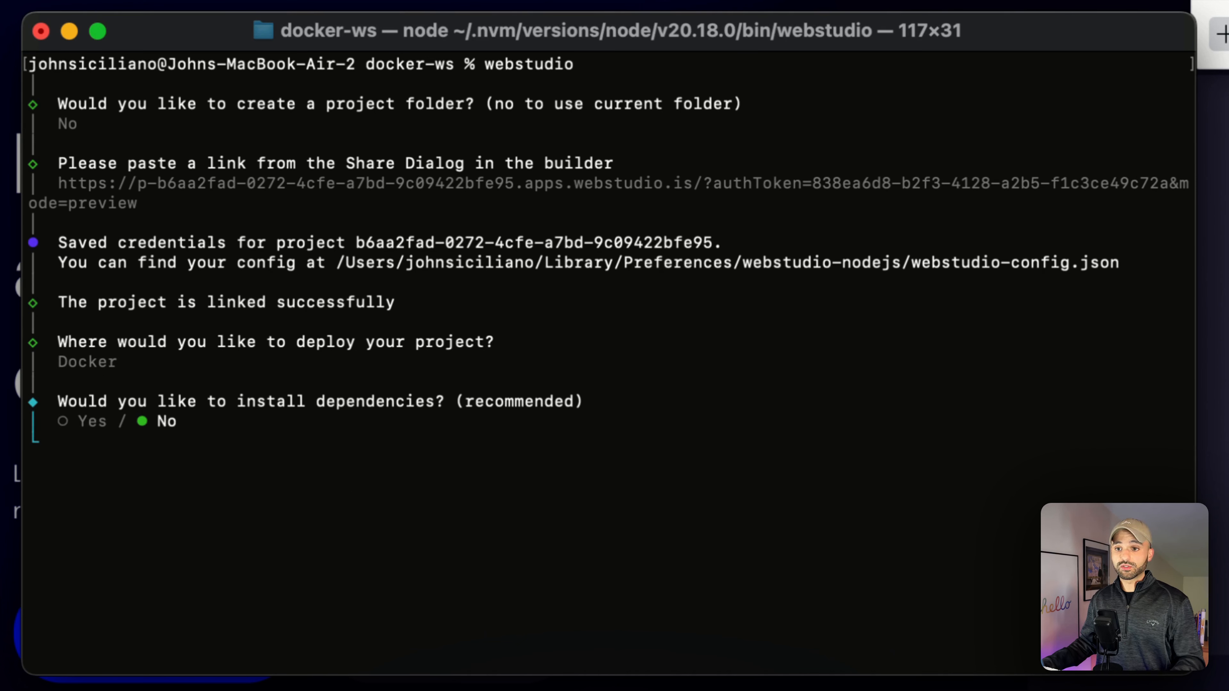
pyautogui.press('Return')
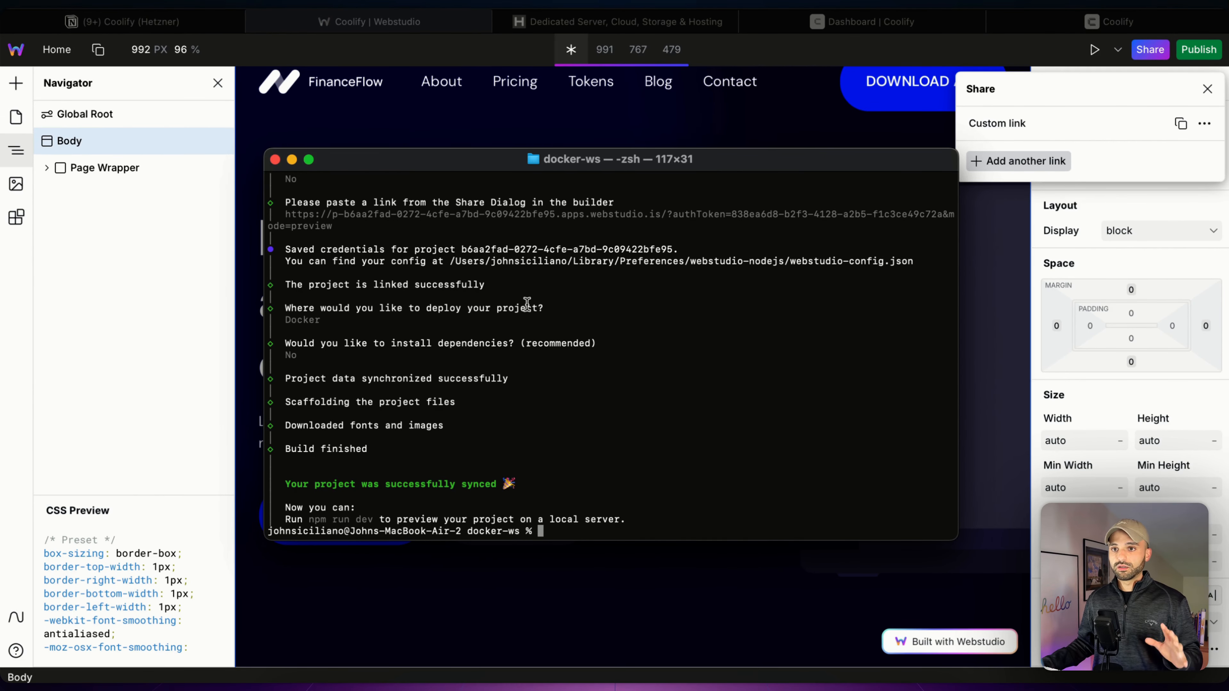
pyautogui.click(179, 29)
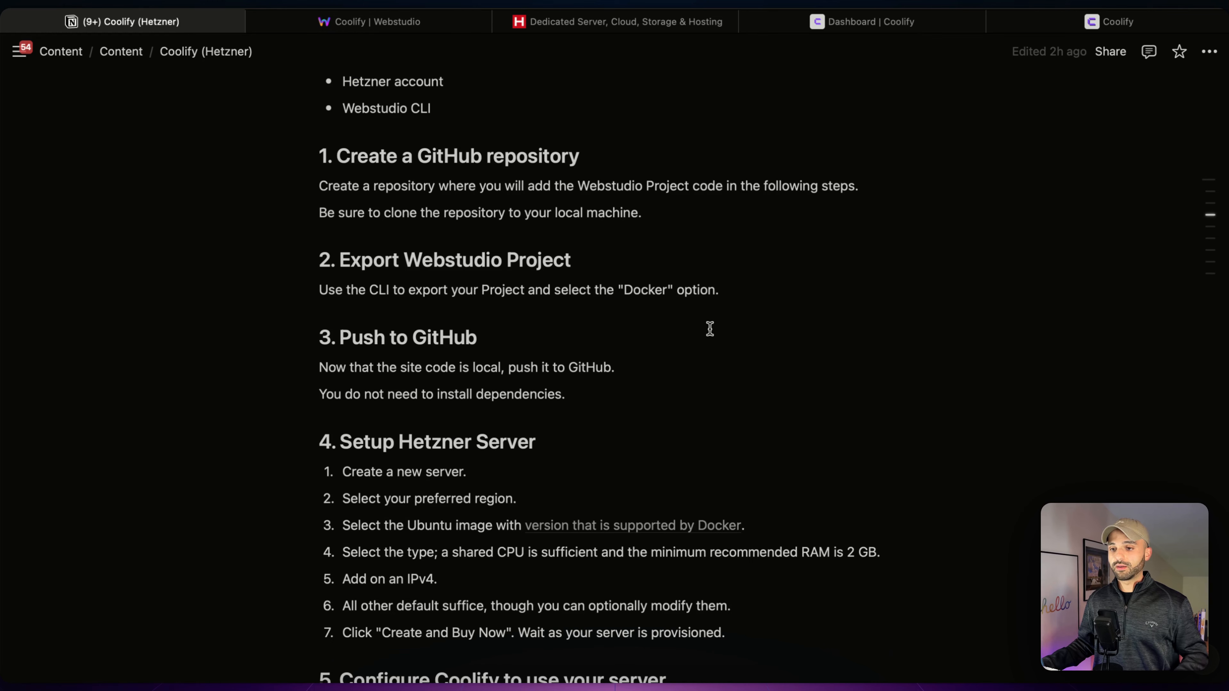
pyautogui.scroll(-5, 697, 357)
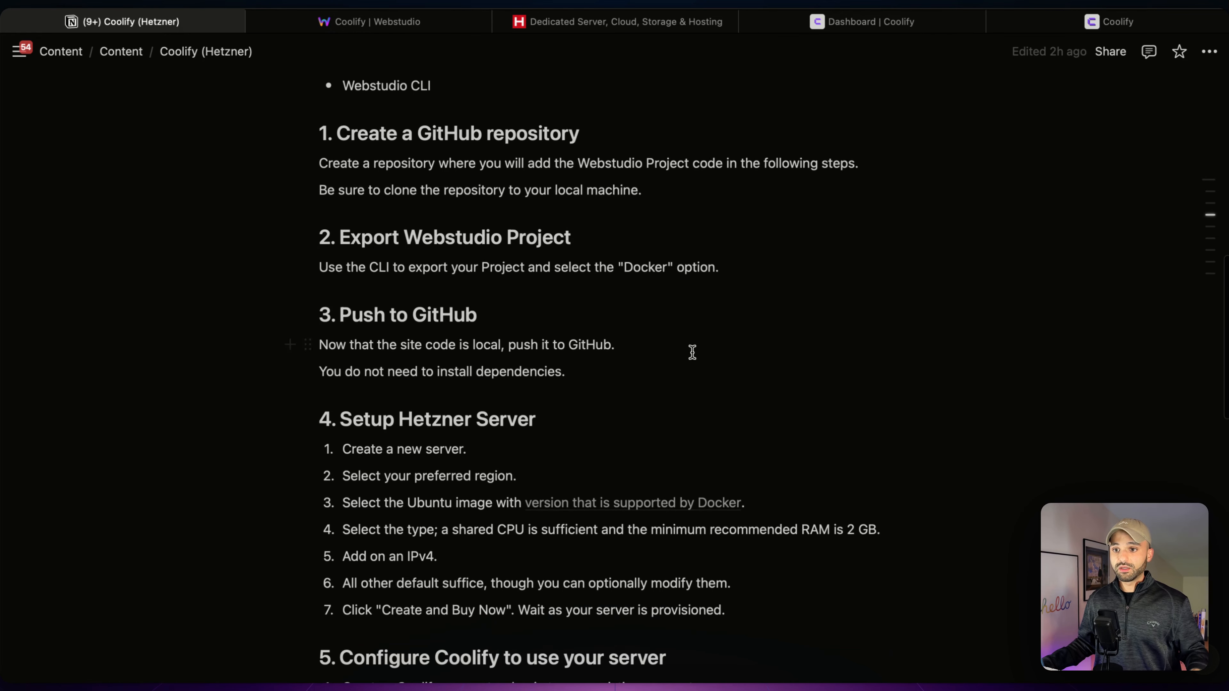
pyautogui.scroll(-1, 687, 336)
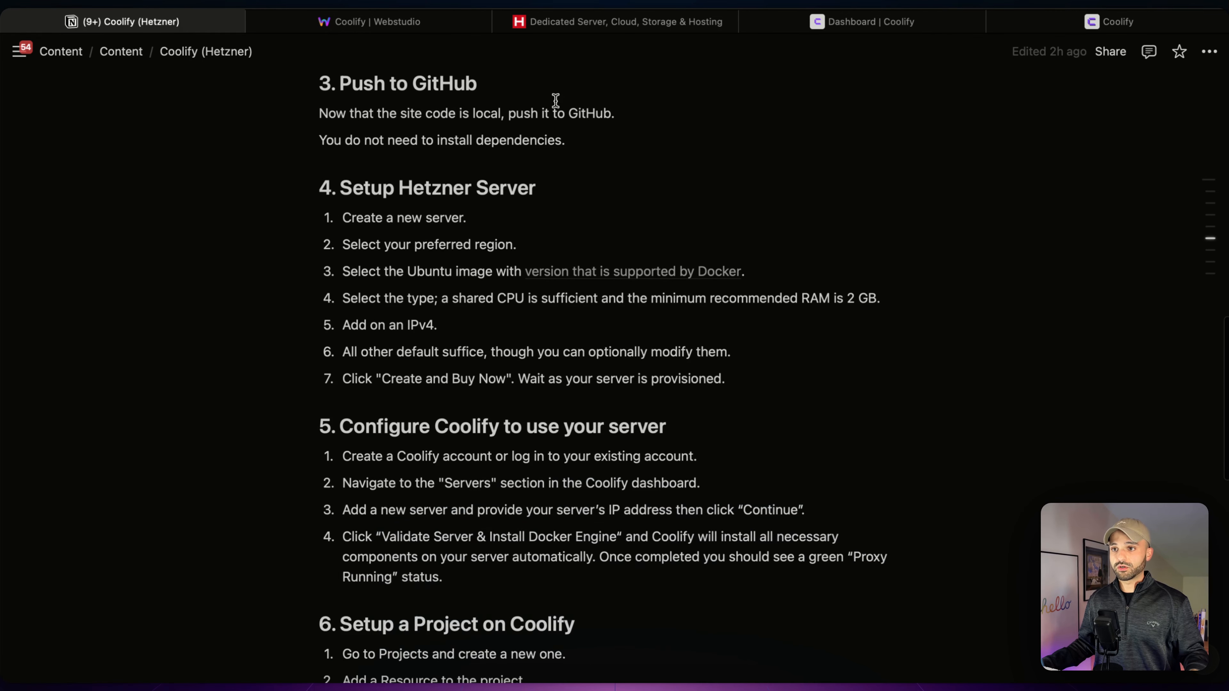
# - Create a Hetzner Cloud project named 'Webstudio Demo' and go to its Servers page
pyautogui.click(601, 26)
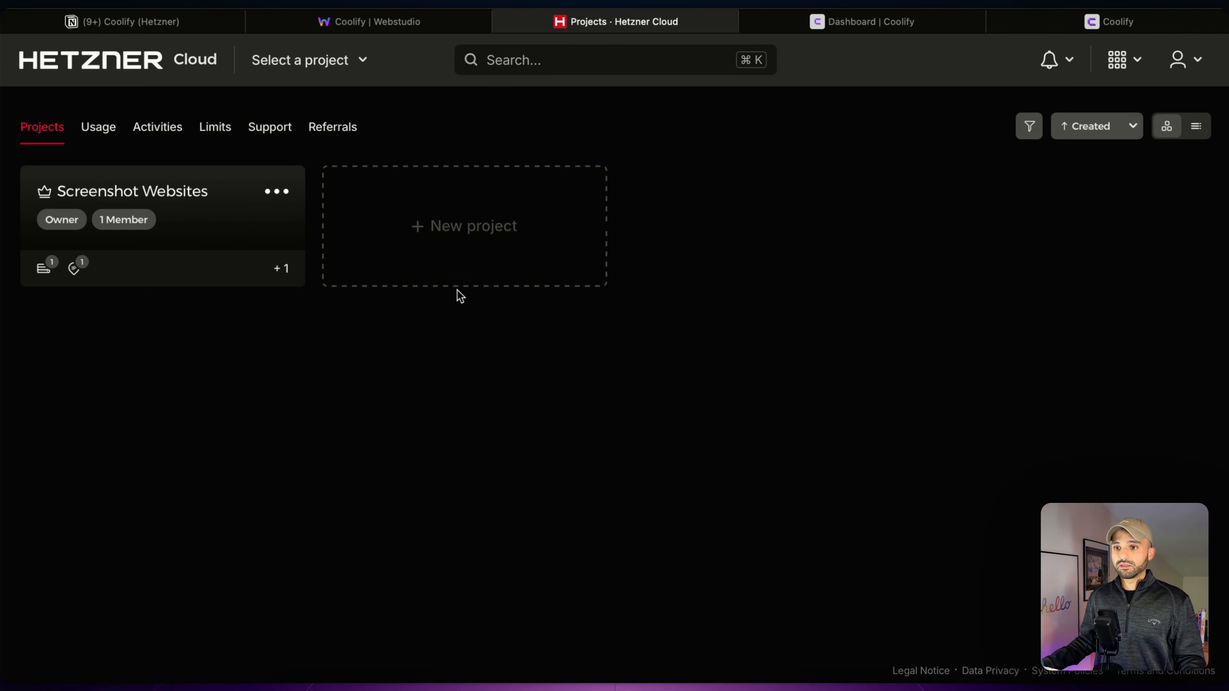
pyautogui.click(472, 228)
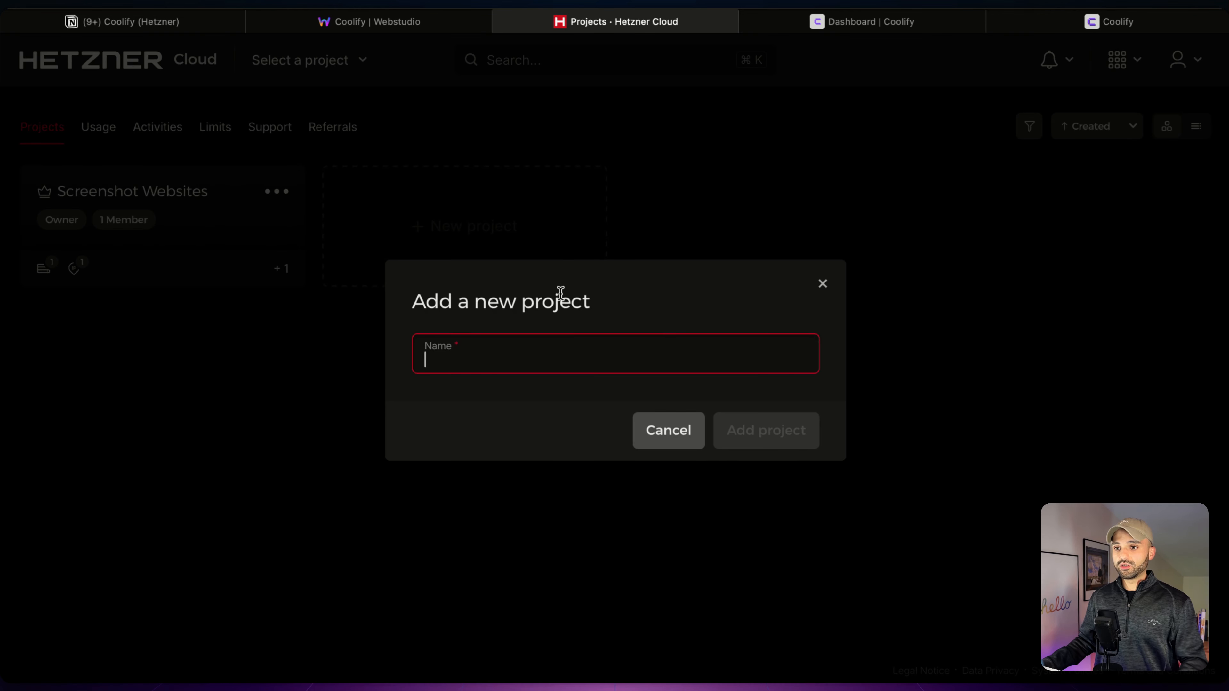
pyautogui.write('Webstudio Demo')
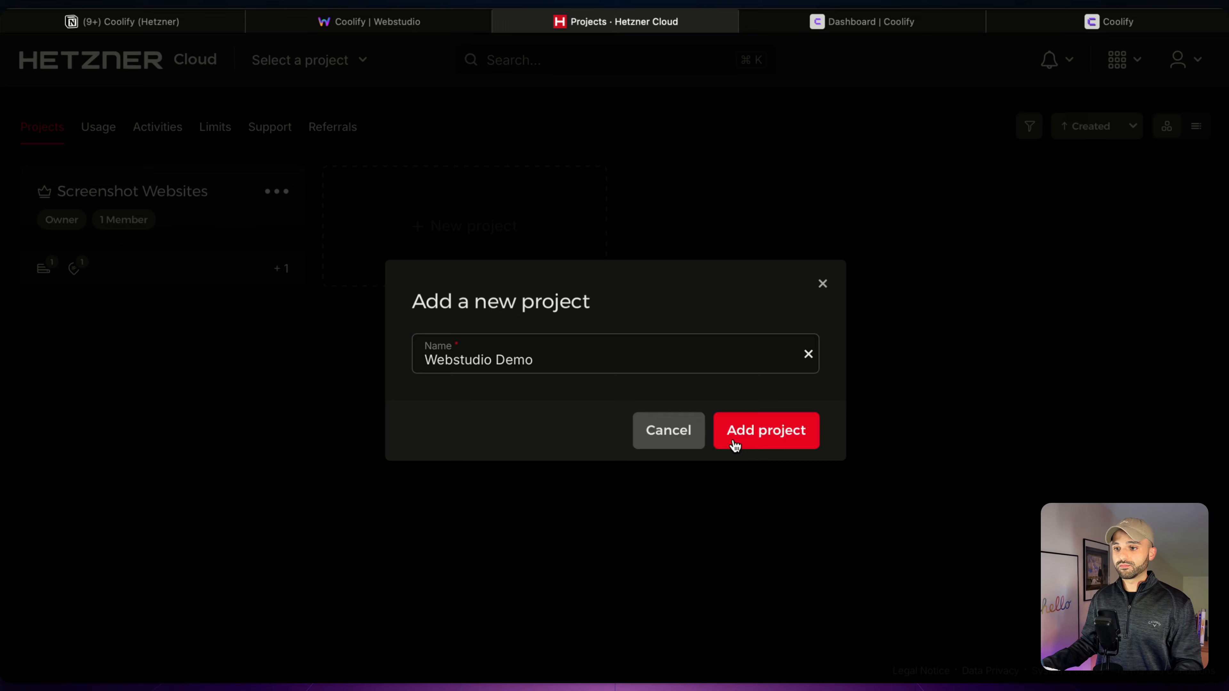
pyautogui.click(735, 446)
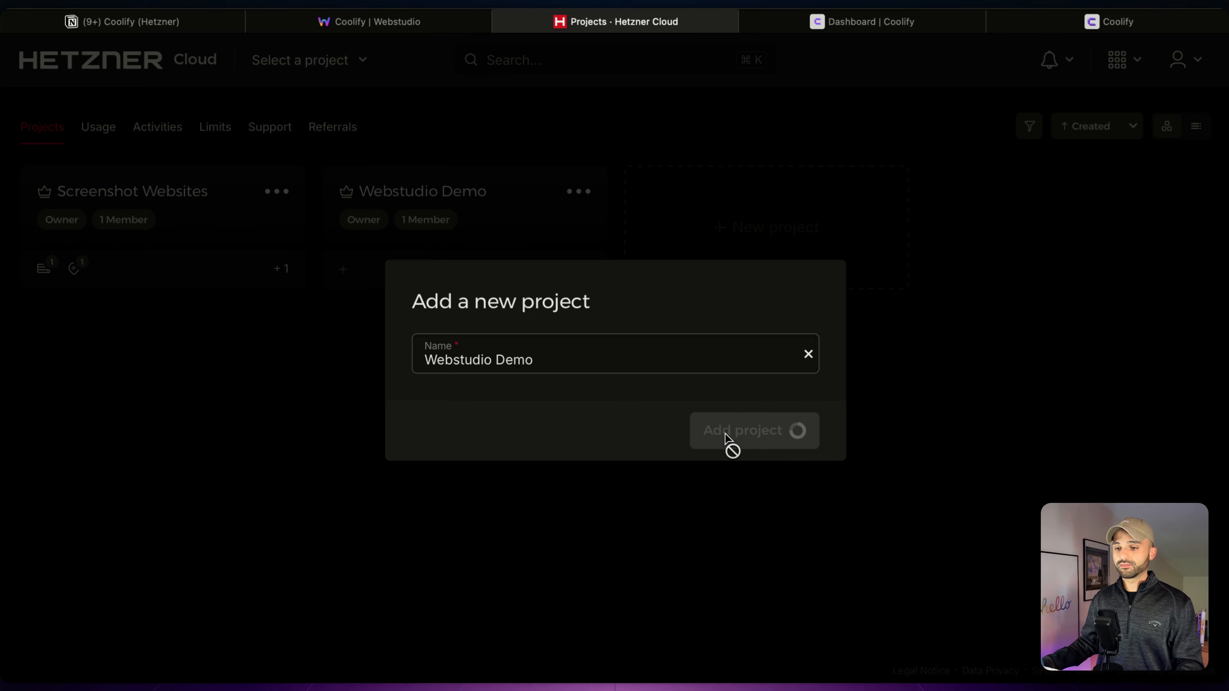
pyautogui.click(30, 159)
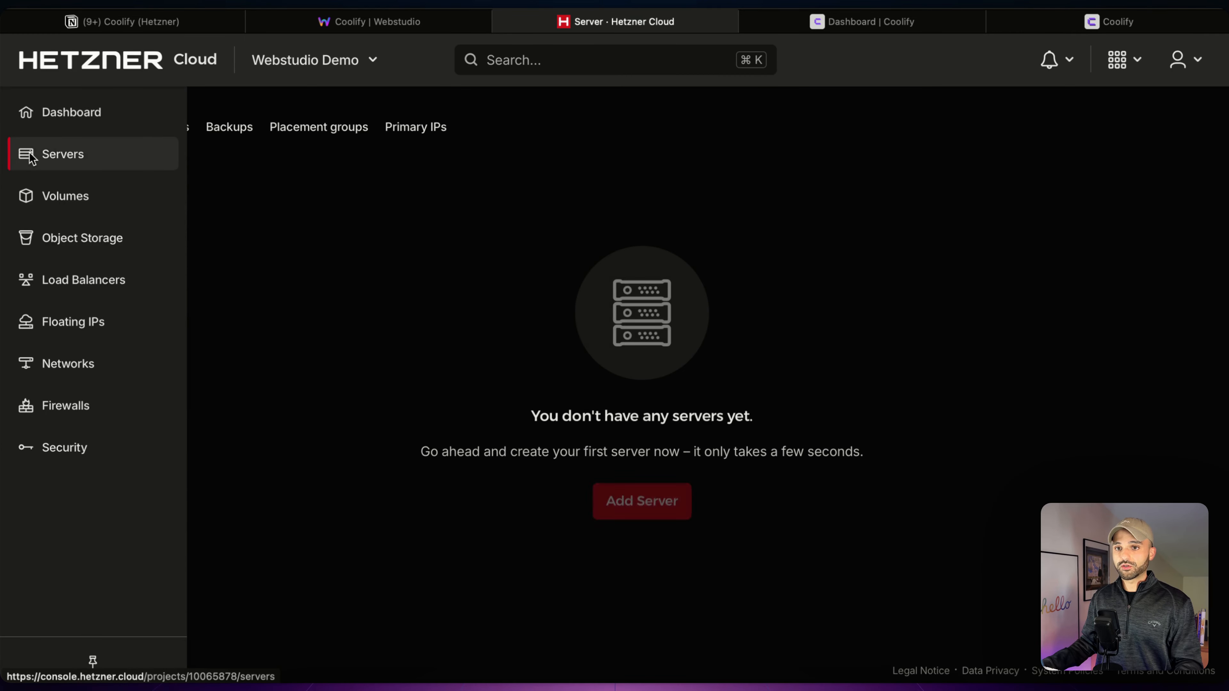
# - Start a new server with the shared vCPU x86 CX22 type
pyautogui.click(666, 502)
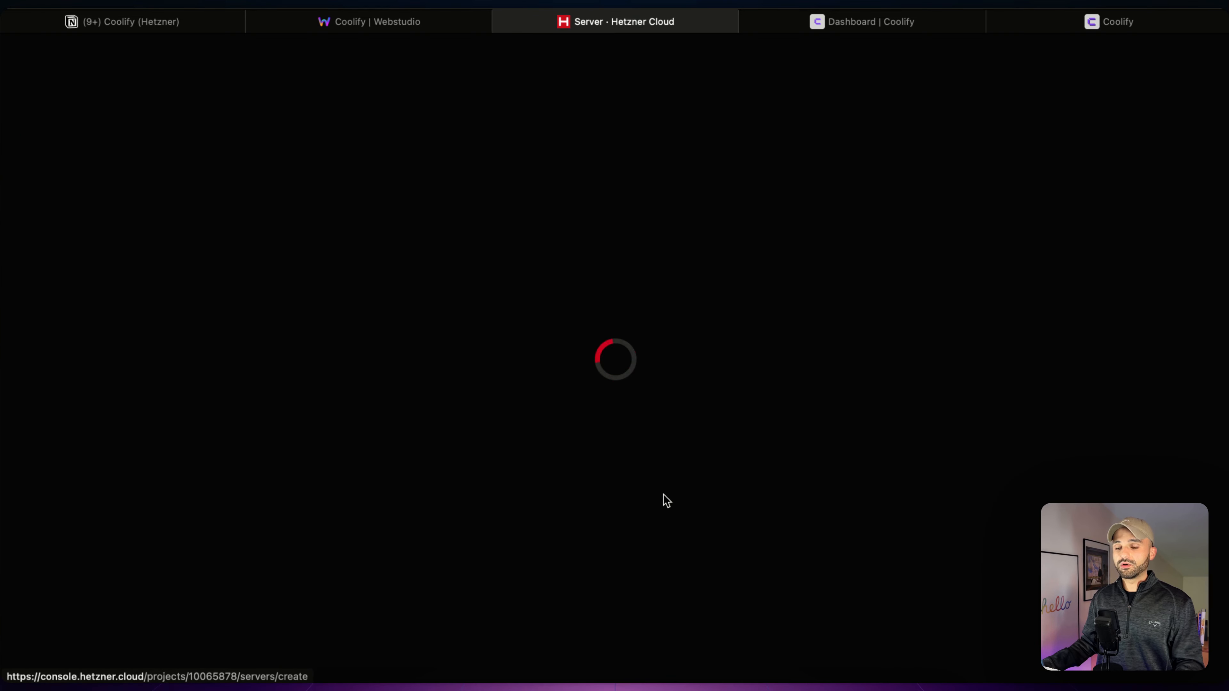
pyautogui.scroll(-10, 502, 340)
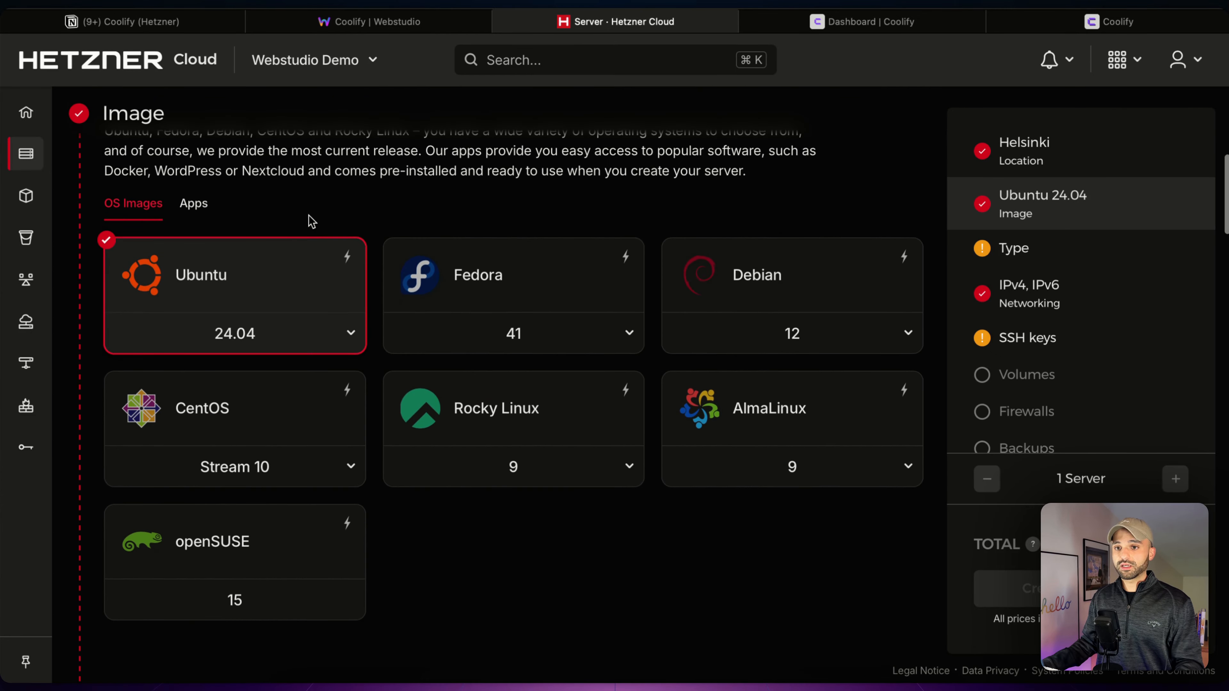
pyautogui.scroll(-5, 434, 211)
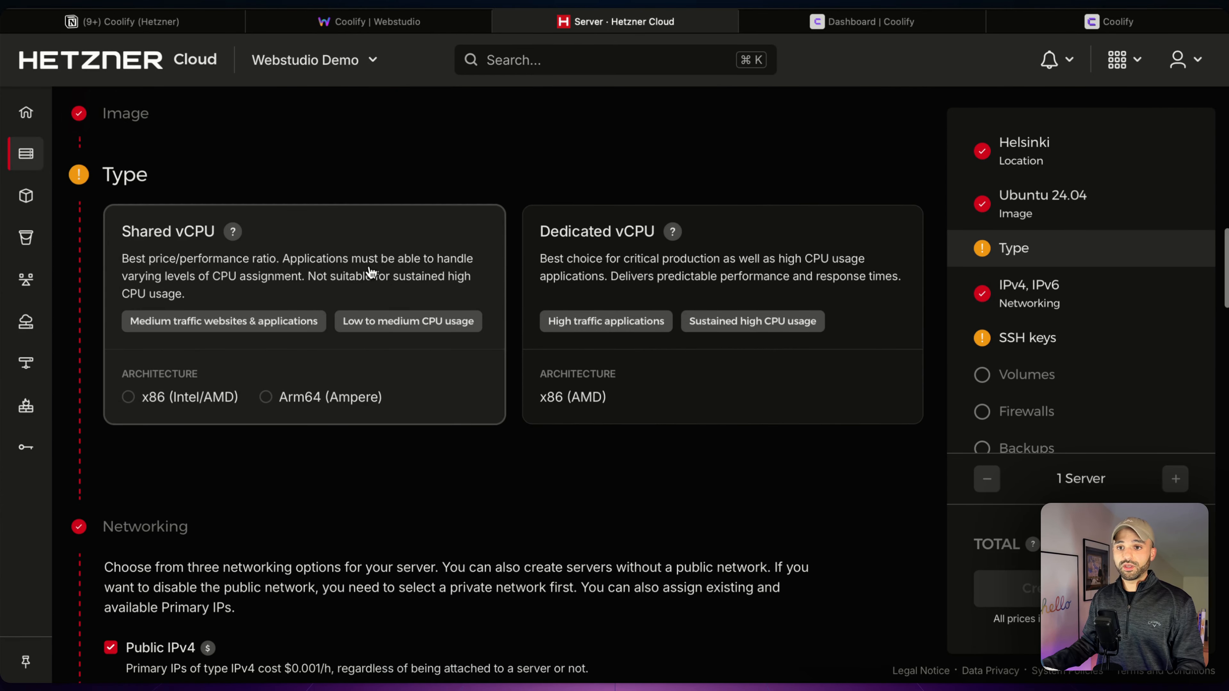
pyautogui.click(371, 272)
pyautogui.scroll(-3, 541, 188)
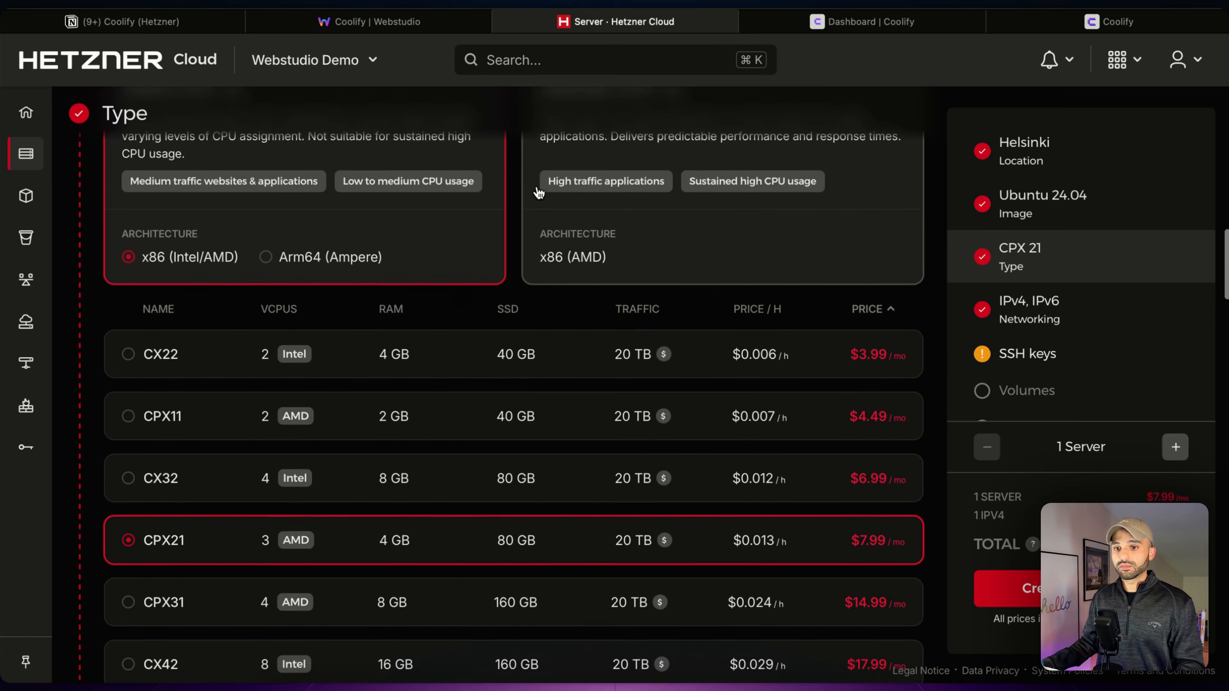
pyautogui.scroll(-2, 539, 193)
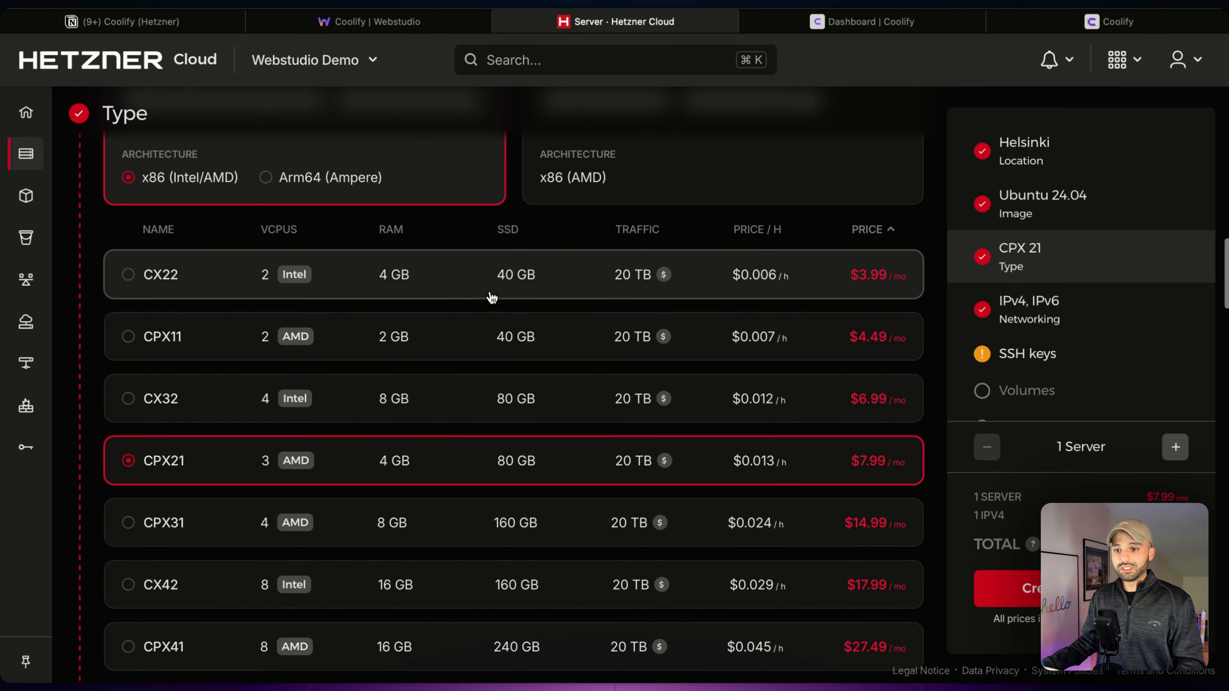
pyautogui.click(132, 281)
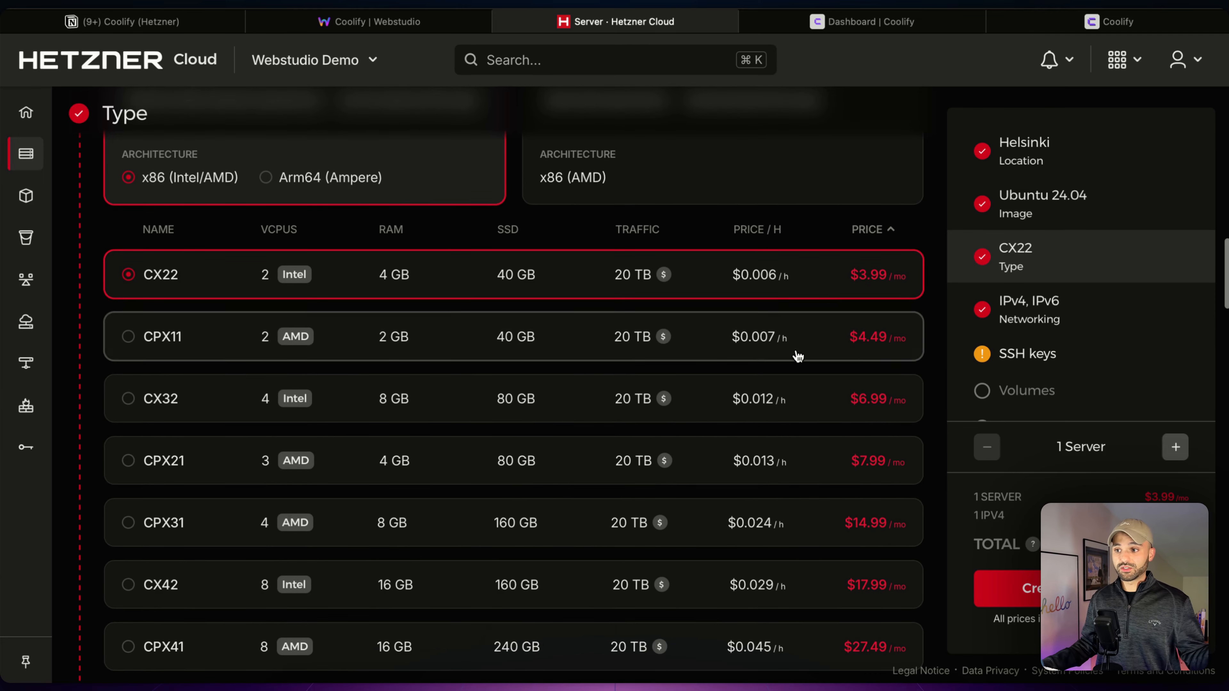
# - Begin adding an SSH key to the new CX22 server
pyautogui.scroll(-6, 796, 352)
pyautogui.scroll(-8, 709, 368)
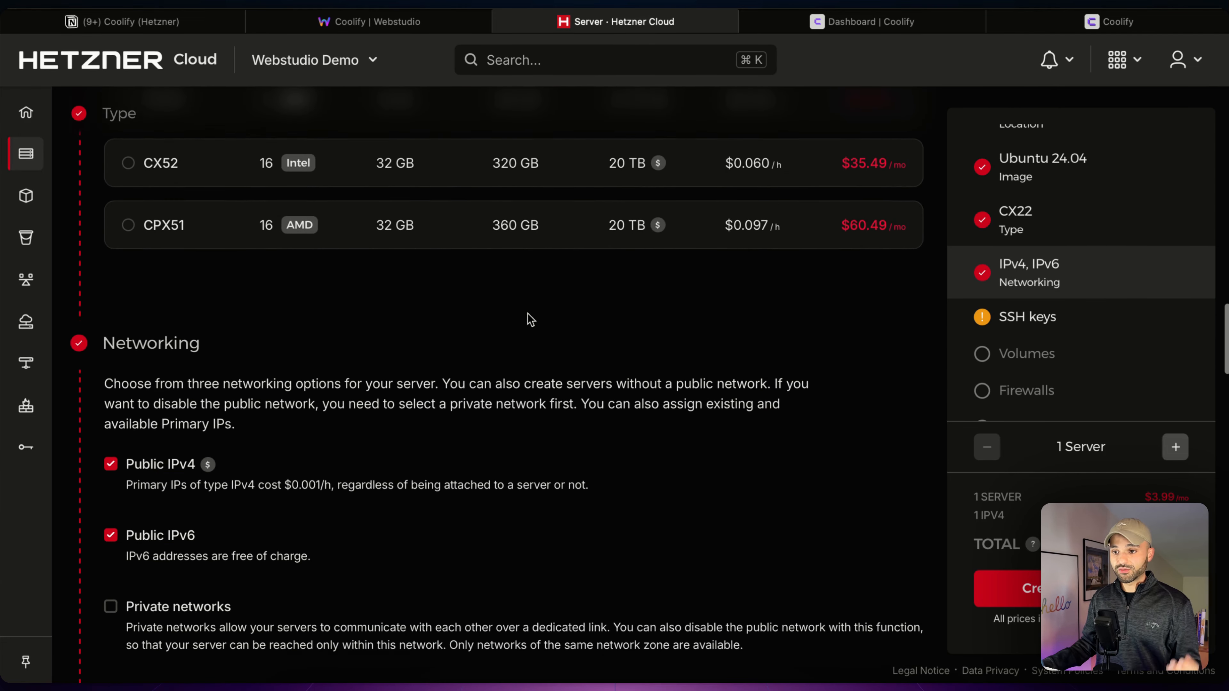
pyautogui.scroll(-2, 545, 322)
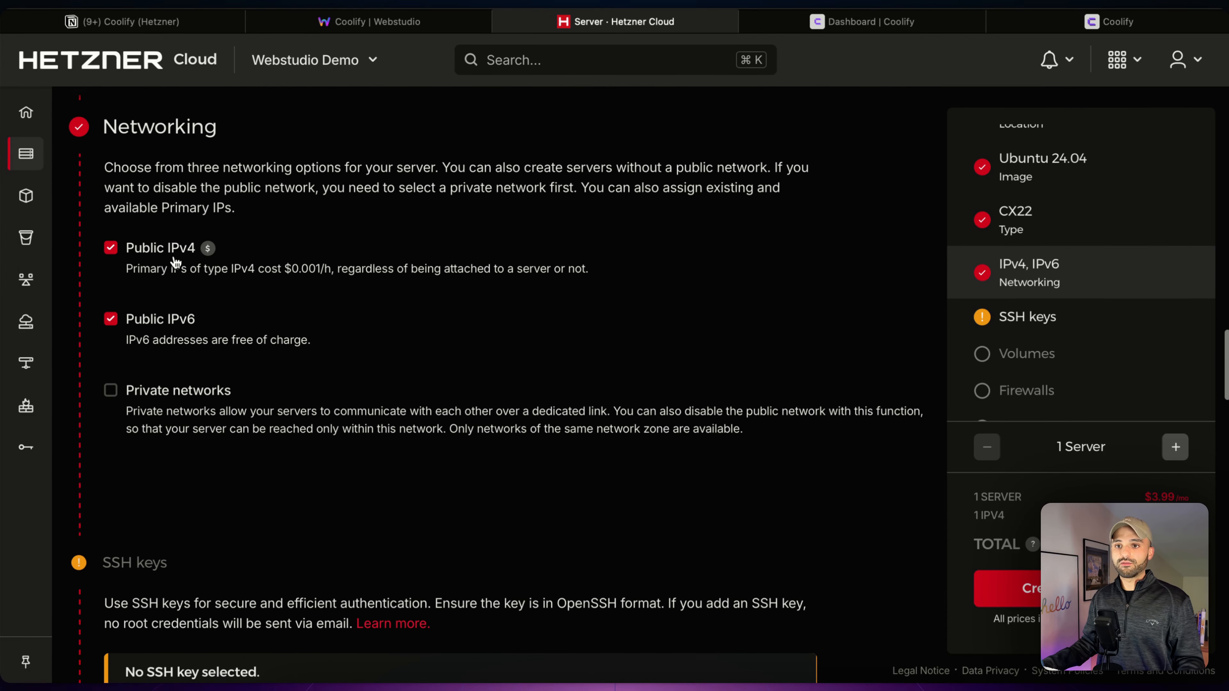
pyautogui.scroll(-3, 274, 289)
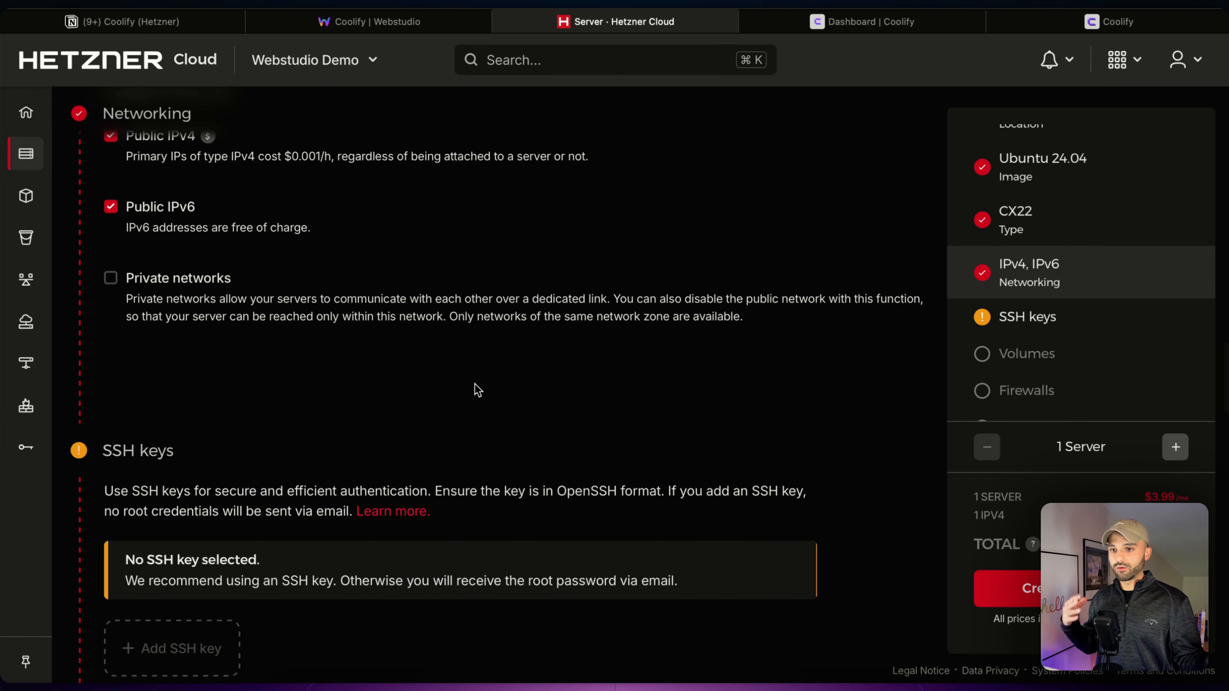
pyautogui.scroll(-2, 479, 387)
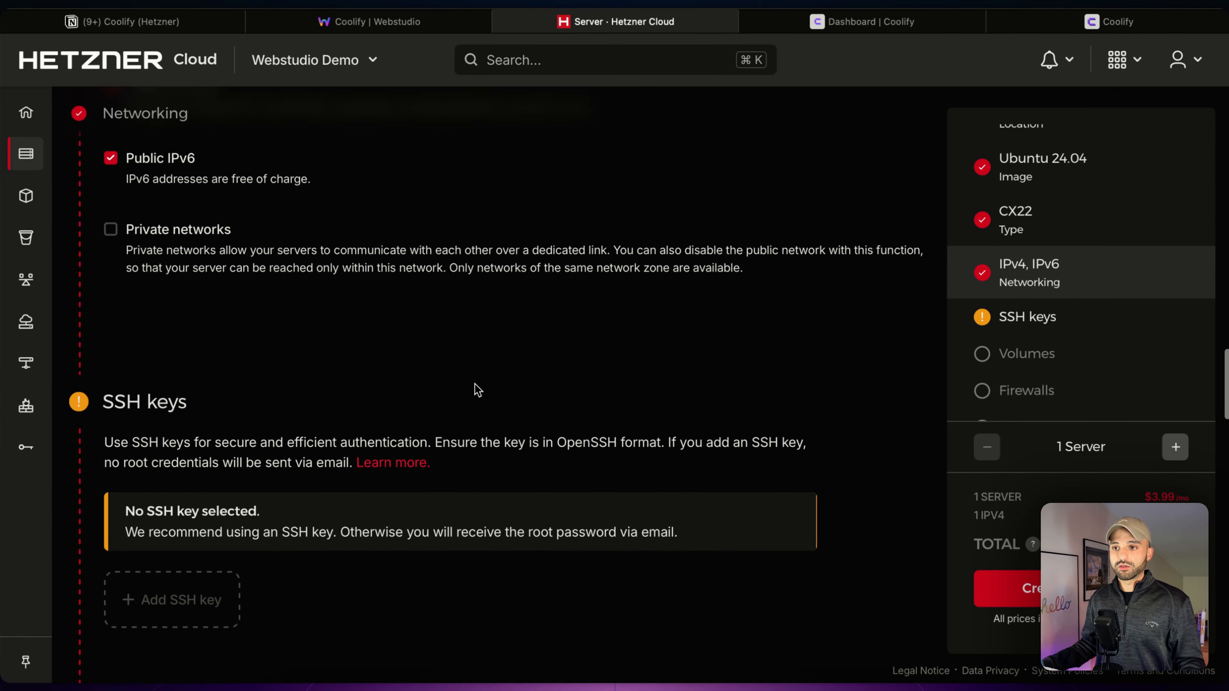
pyautogui.scroll(-4, 485, 359)
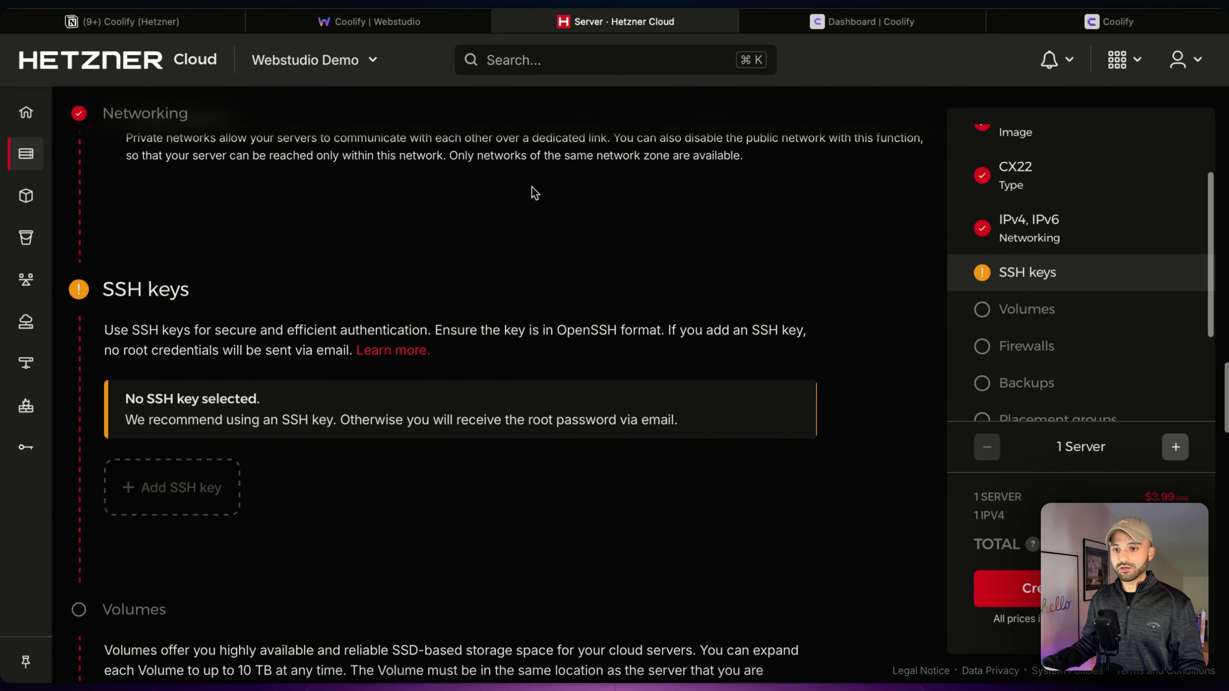
pyautogui.click(221, 425)
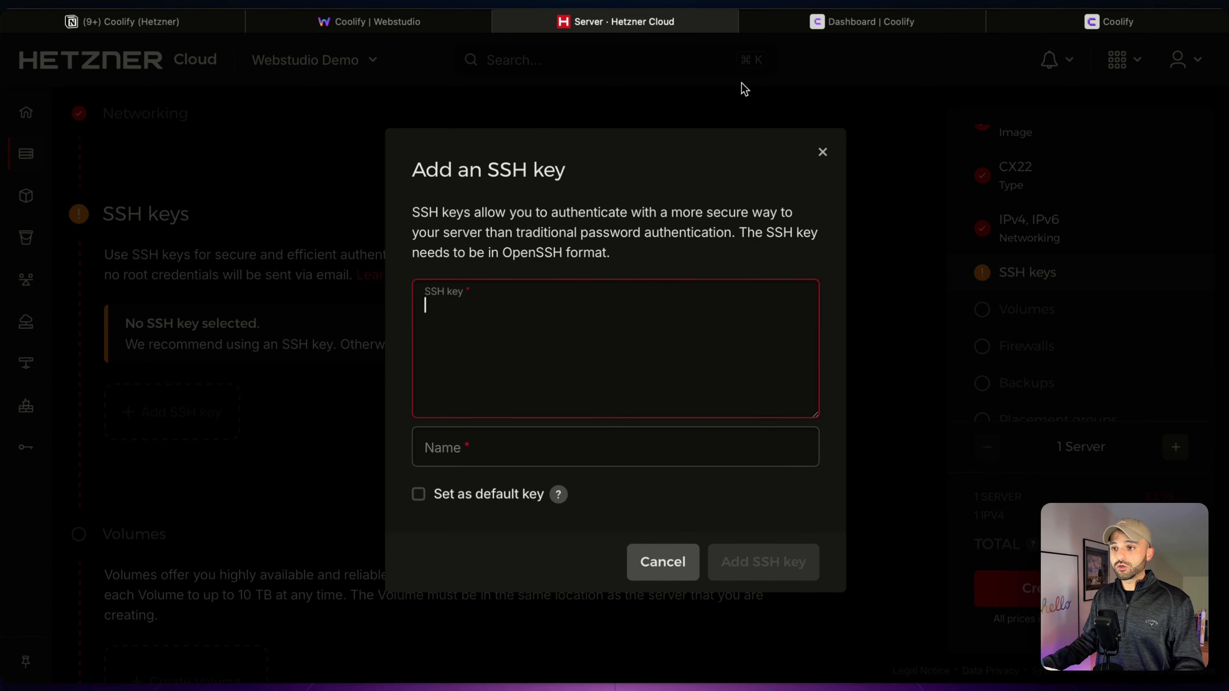
pyautogui.click(810, 22)
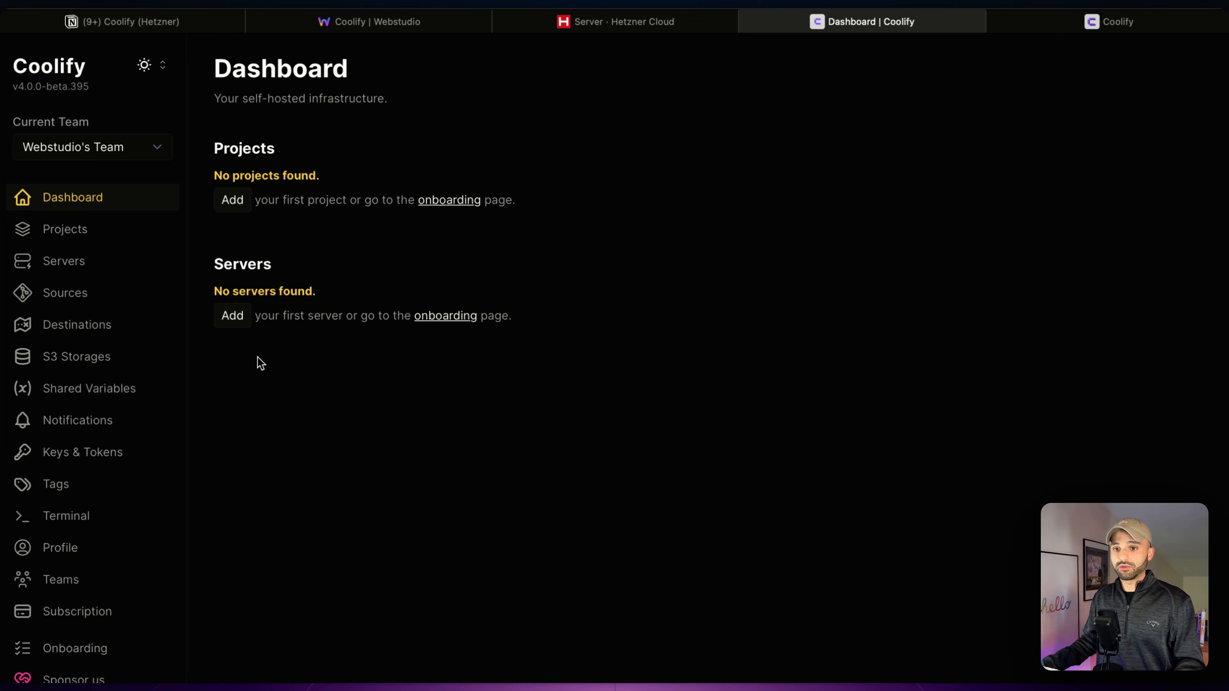
# - Generate an ED25519 private key named hetzner-webstudio-demo in Coolify and save it
pyautogui.click(109, 455)
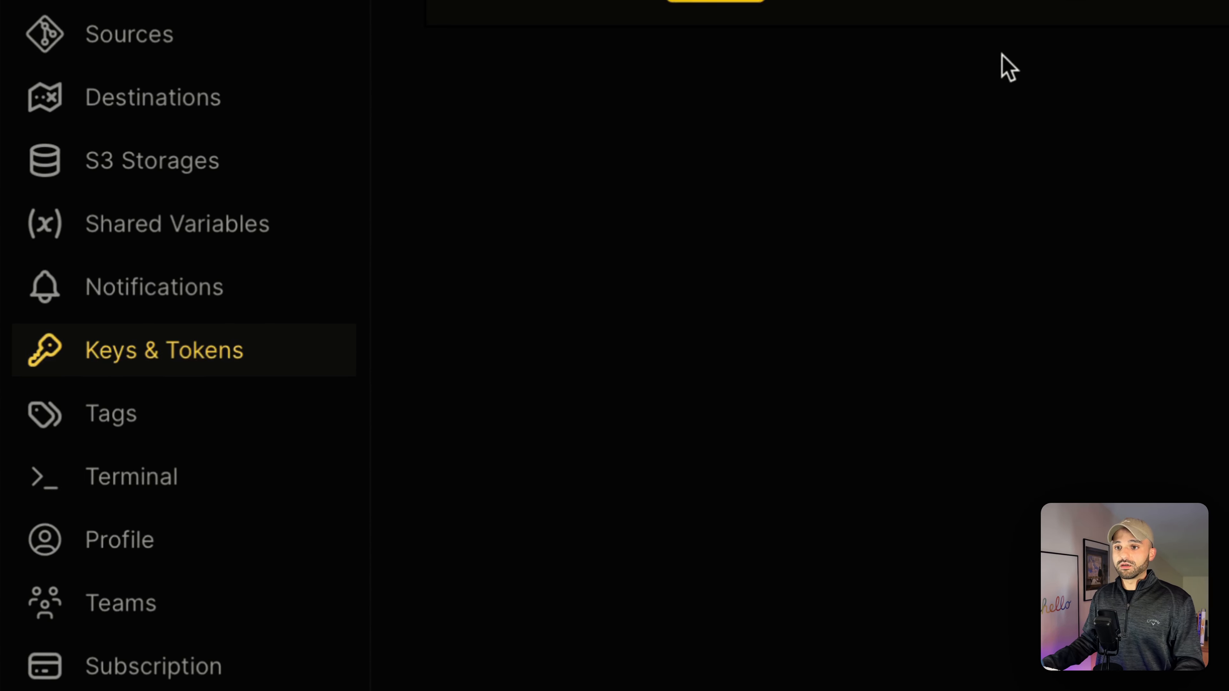
pyautogui.click(364, 214)
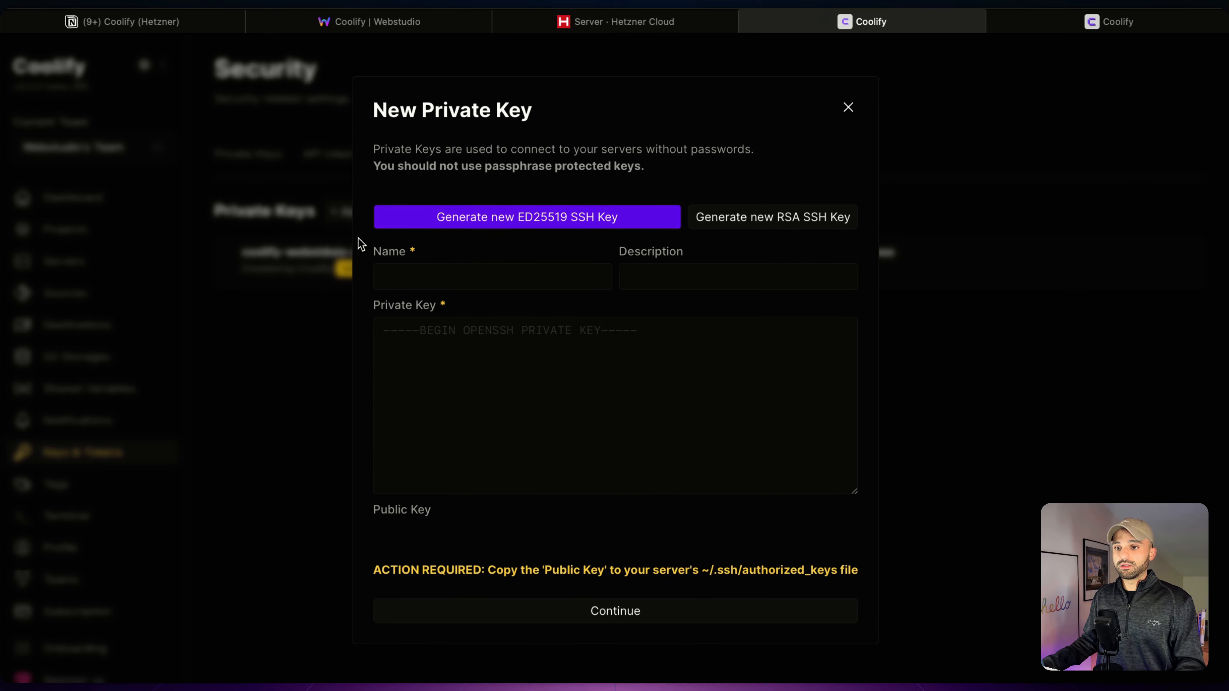
pyautogui.click(476, 218)
pyautogui.tripleClick(489, 266)
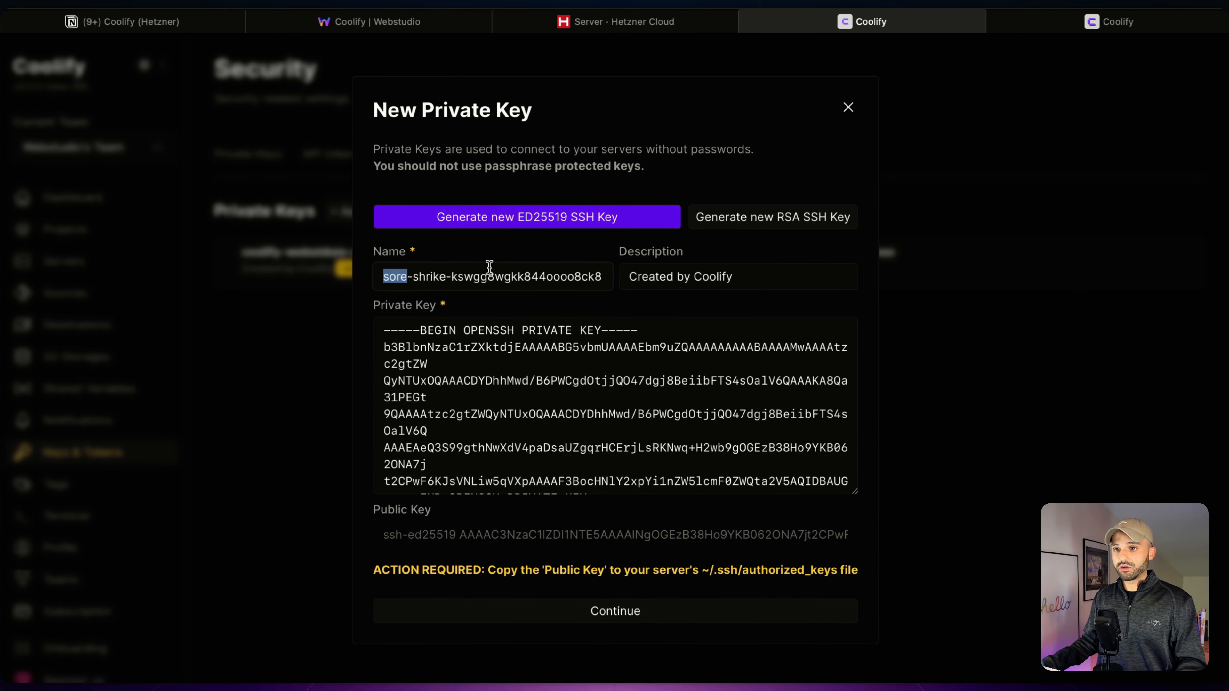
pyautogui.write('hetzner-web')
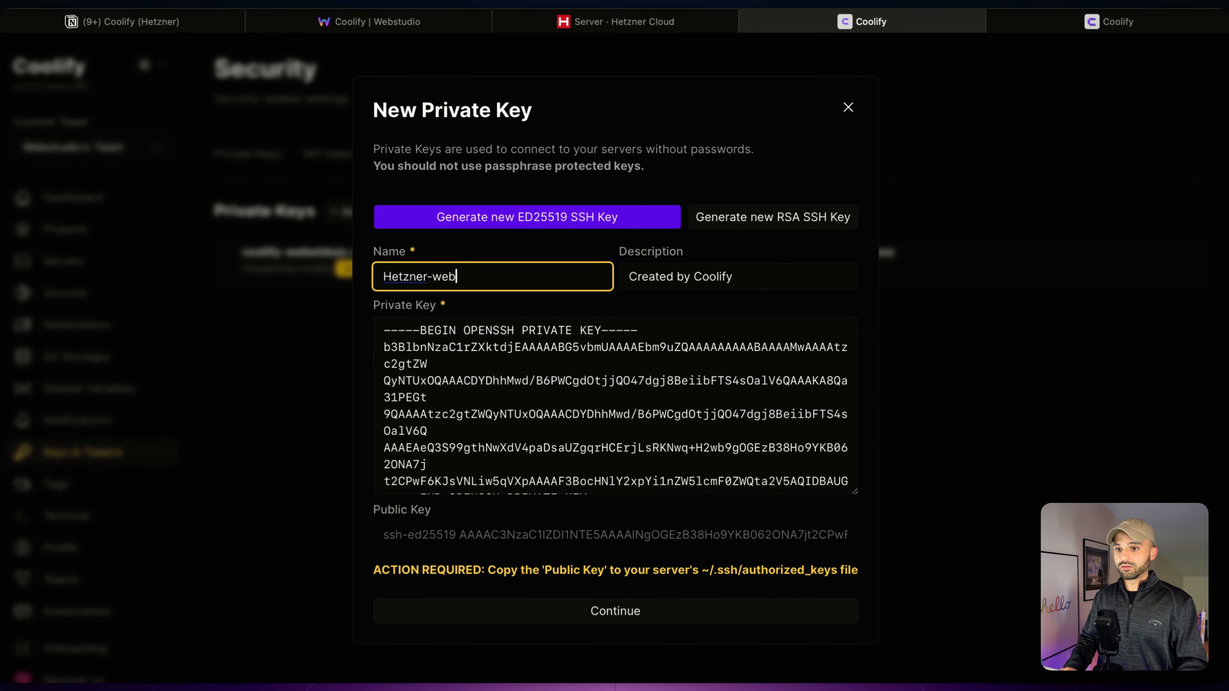
pyautogui.write('studio-demo')
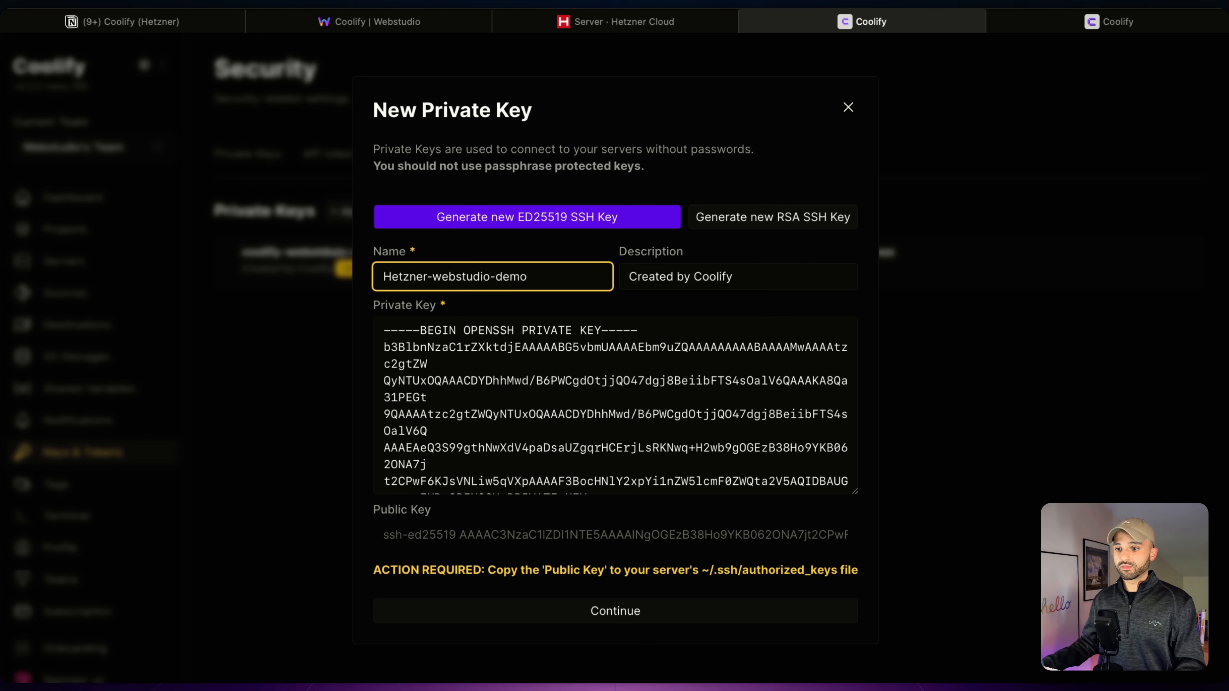
pyautogui.click(579, 607)
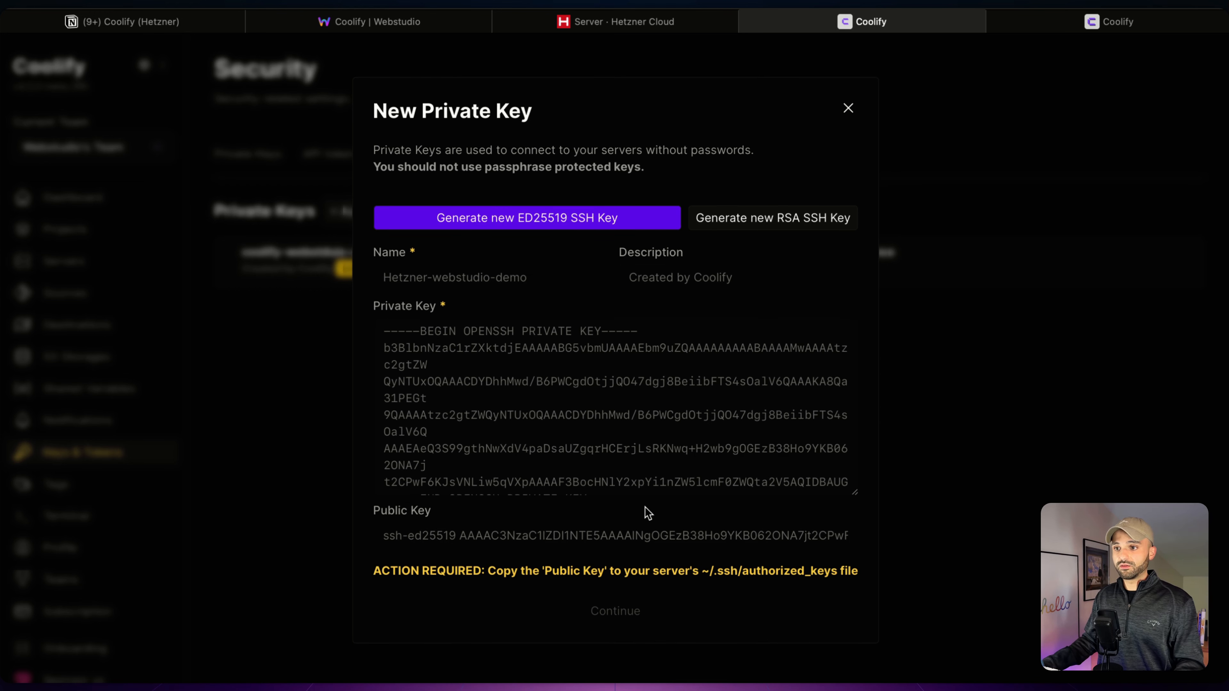
# - Add Coolify's public key to the Hetzner server as SSH key Hetzner-webstudio-demo
pyautogui.tripleClick(342, 382)
pyautogui.press('super+c')
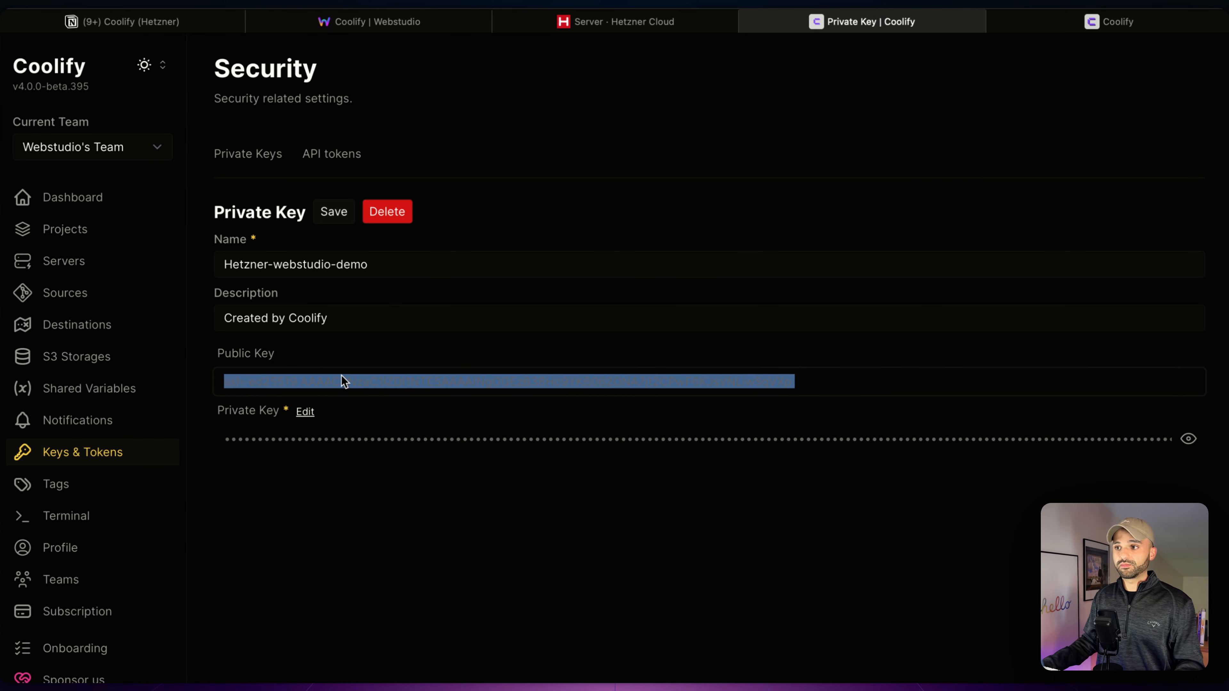
pyautogui.click(656, 26)
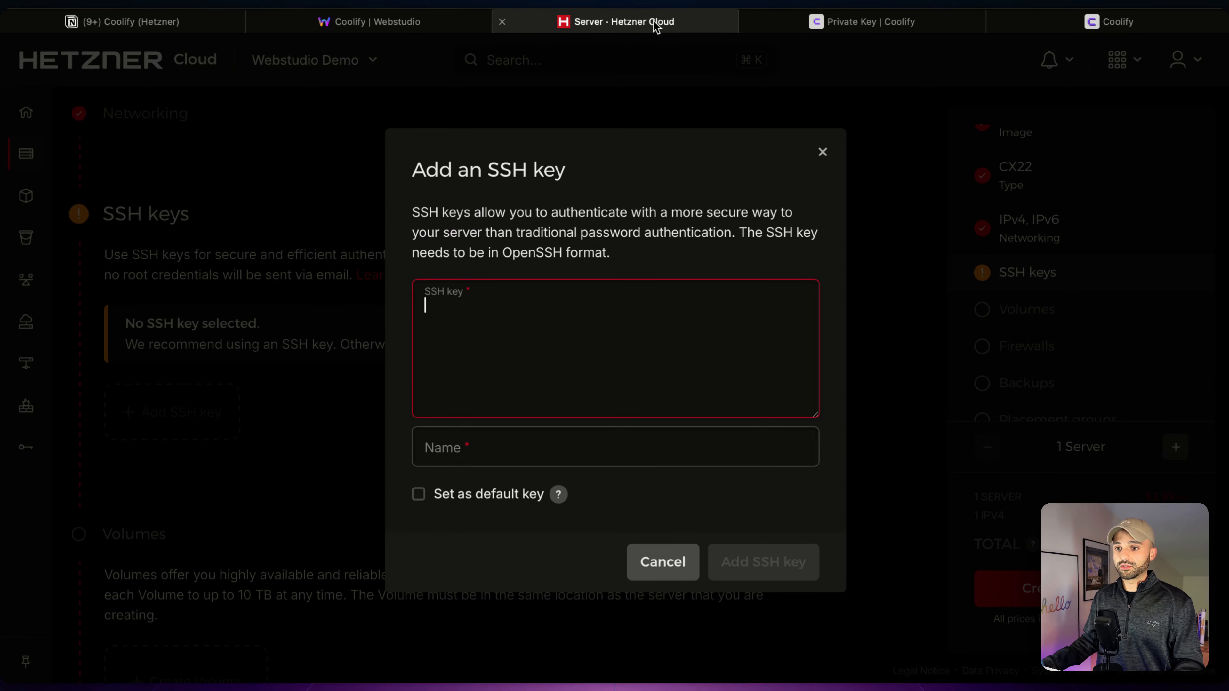
pyautogui.press('super+v')
pyautogui.click(825, 30)
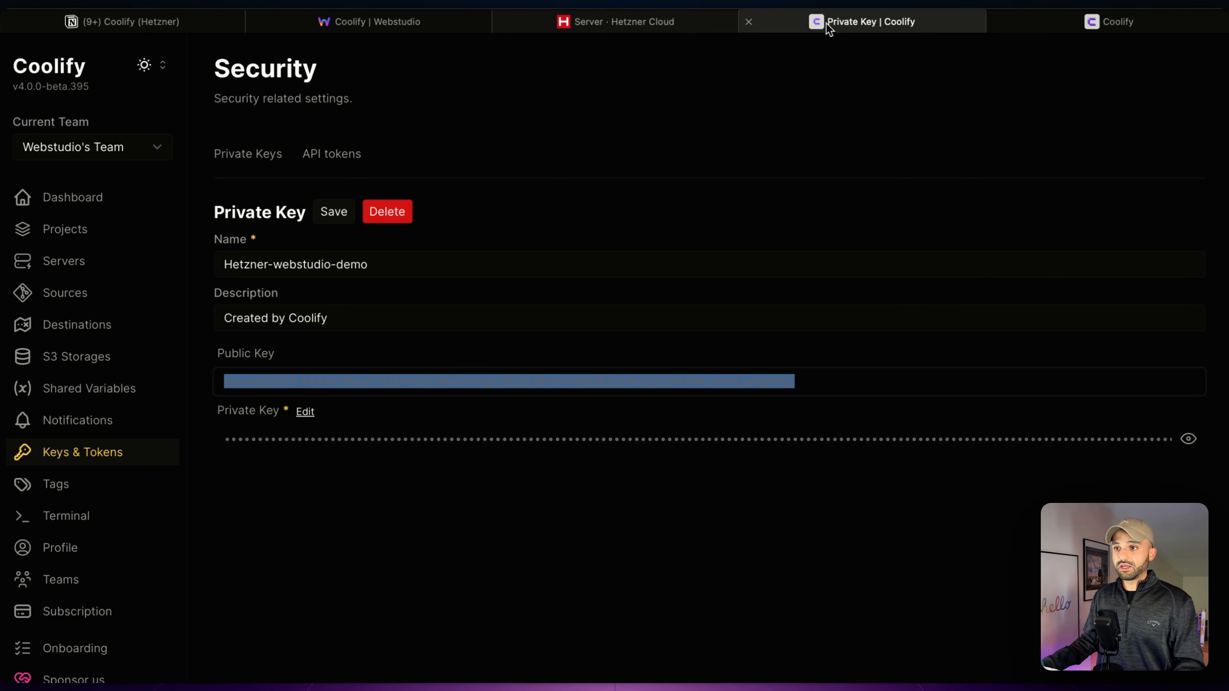
pyautogui.tripleClick(284, 267)
pyautogui.press('super+c')
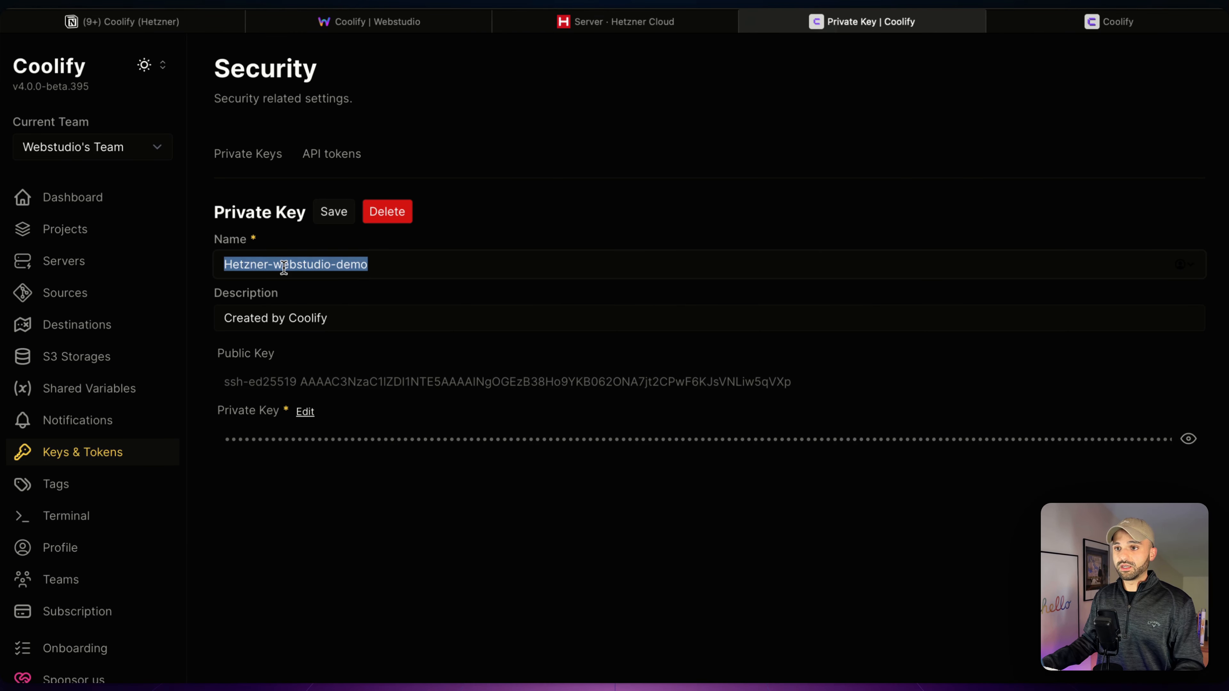
pyautogui.click(615, 21)
pyautogui.click(572, 459)
pyautogui.press('super+v')
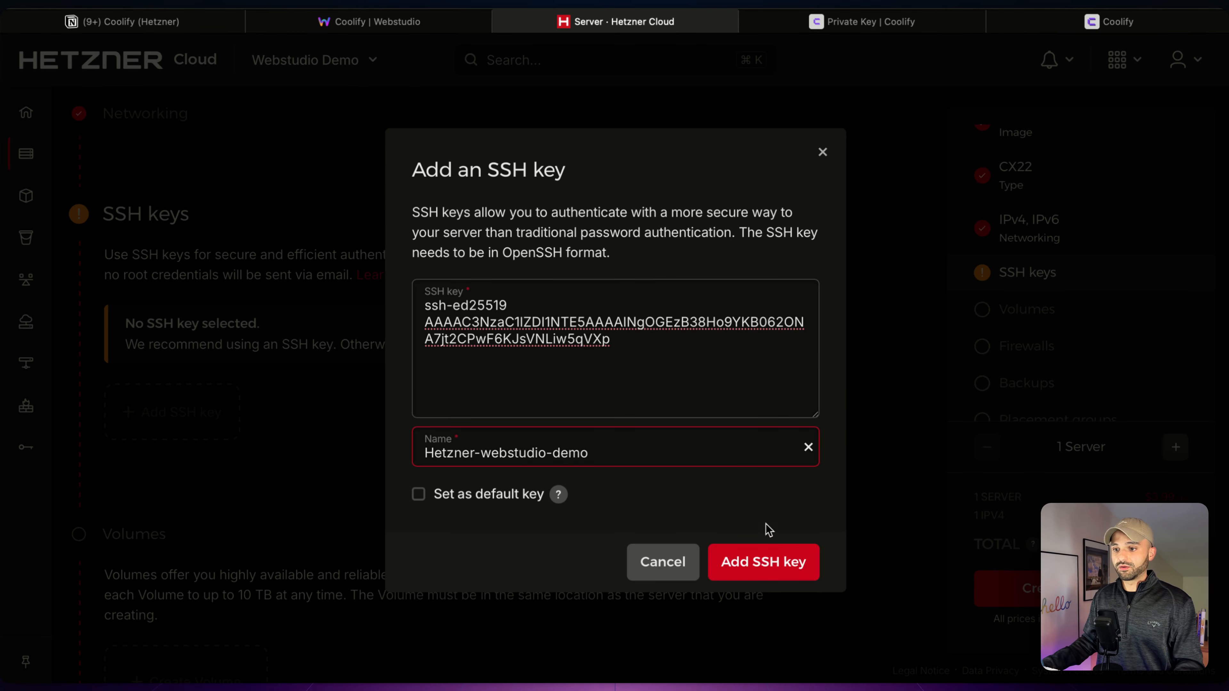
pyautogui.click(761, 563)
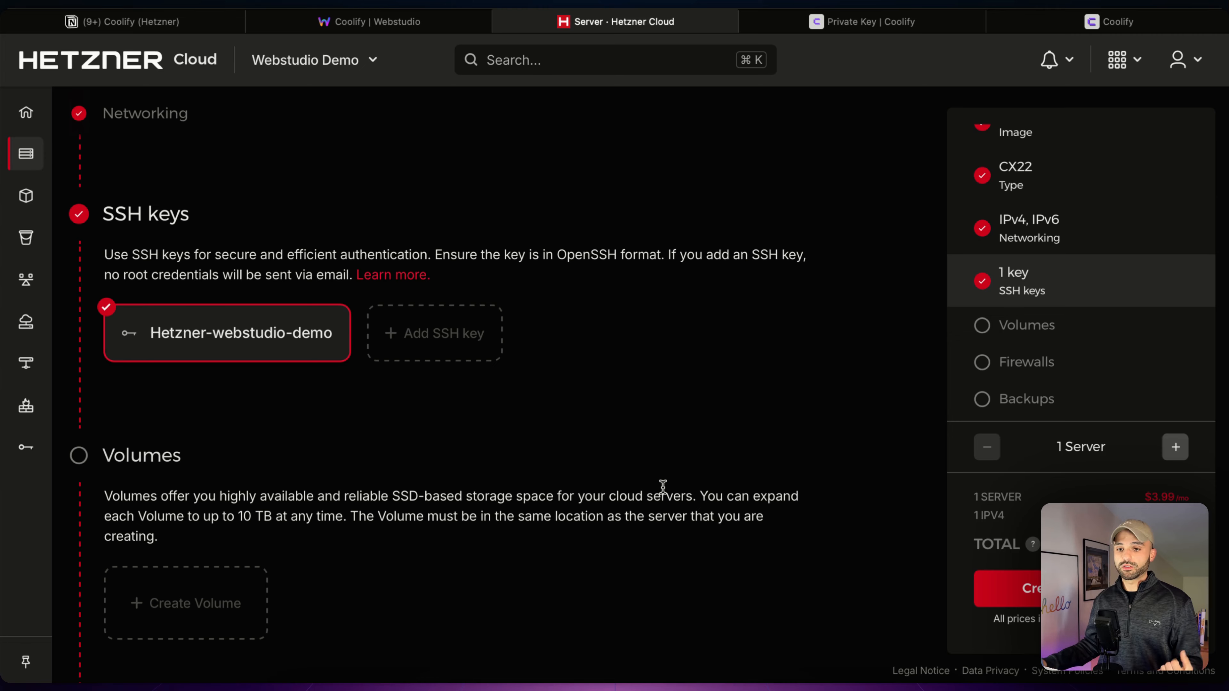
# - Create the CX22 server and copy its public IP 65.21.51.74
pyautogui.scroll(-5, 663, 485)
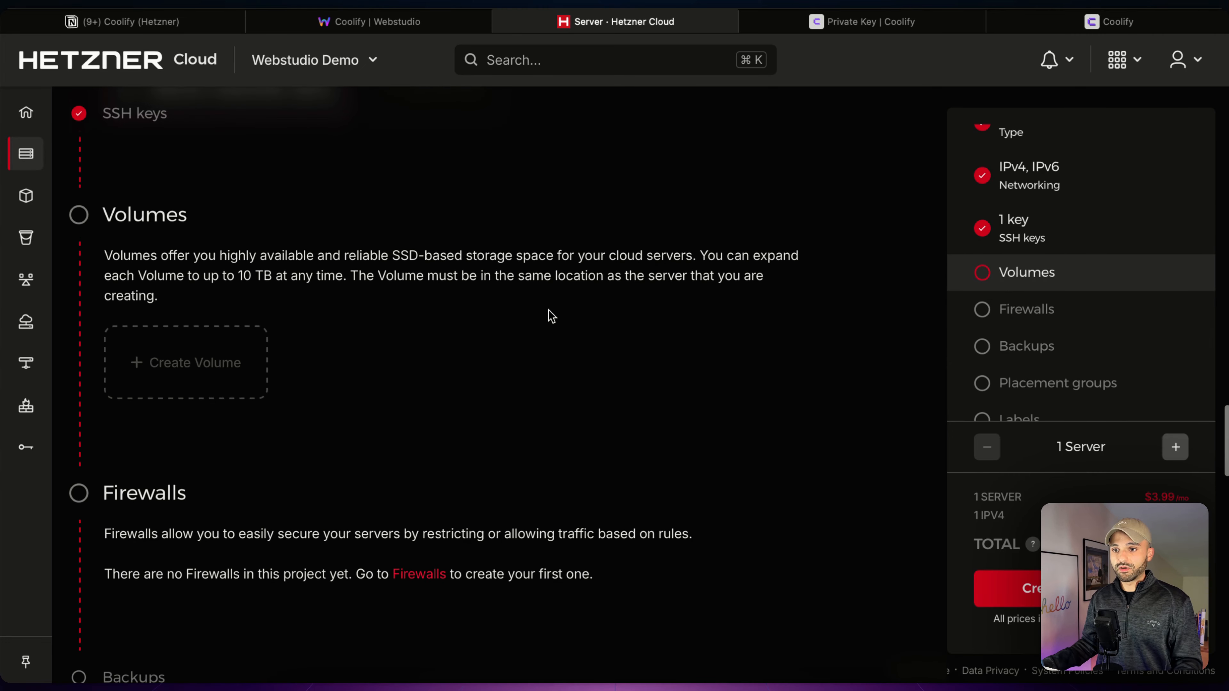
pyautogui.scroll(-10, 552, 317)
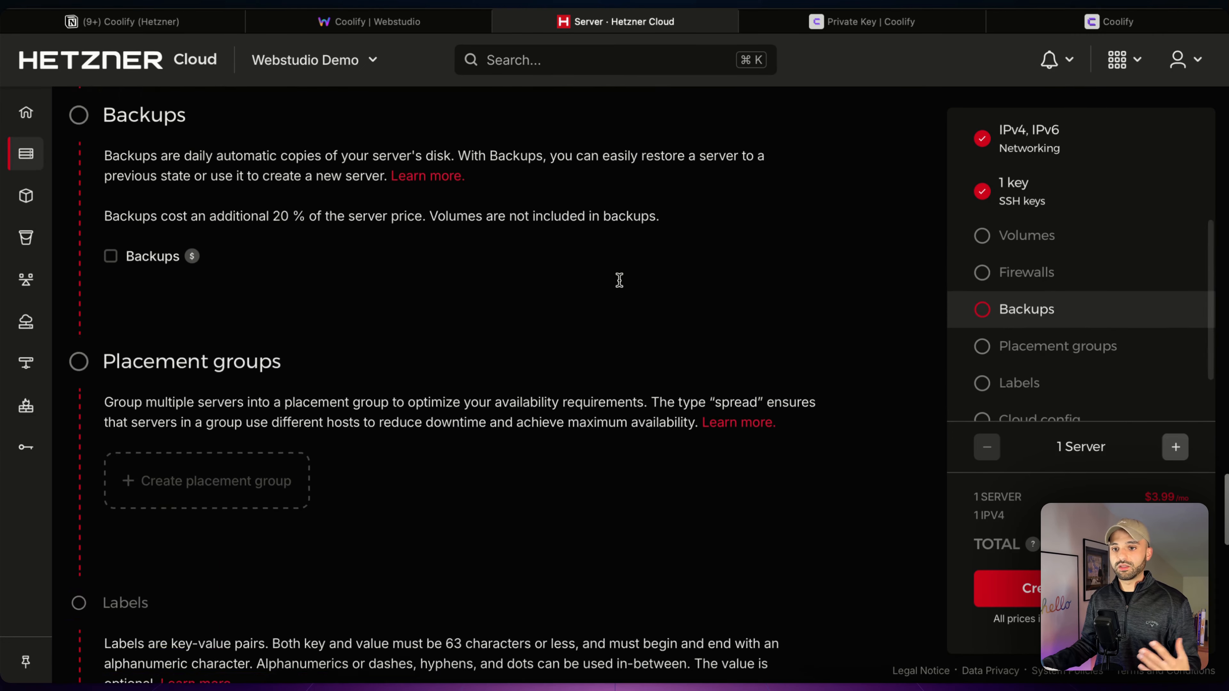
pyautogui.scroll(-9, 619, 280)
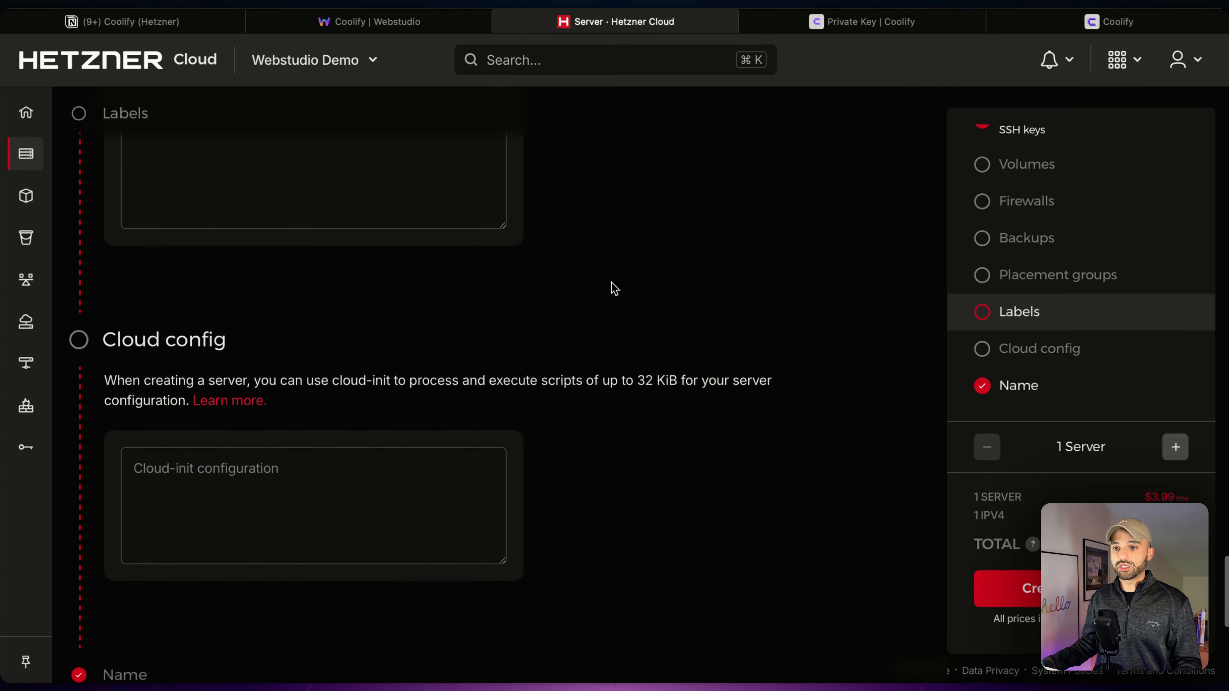
pyautogui.scroll(-9, 615, 289)
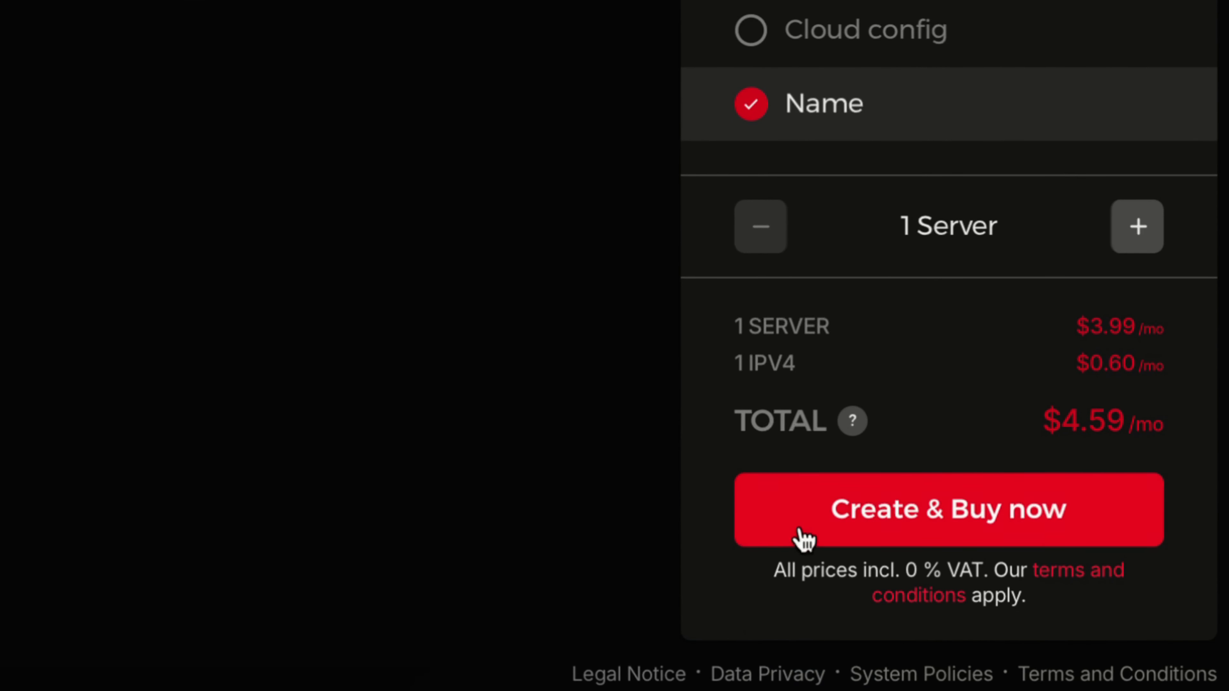
pyautogui.click(830, 534)
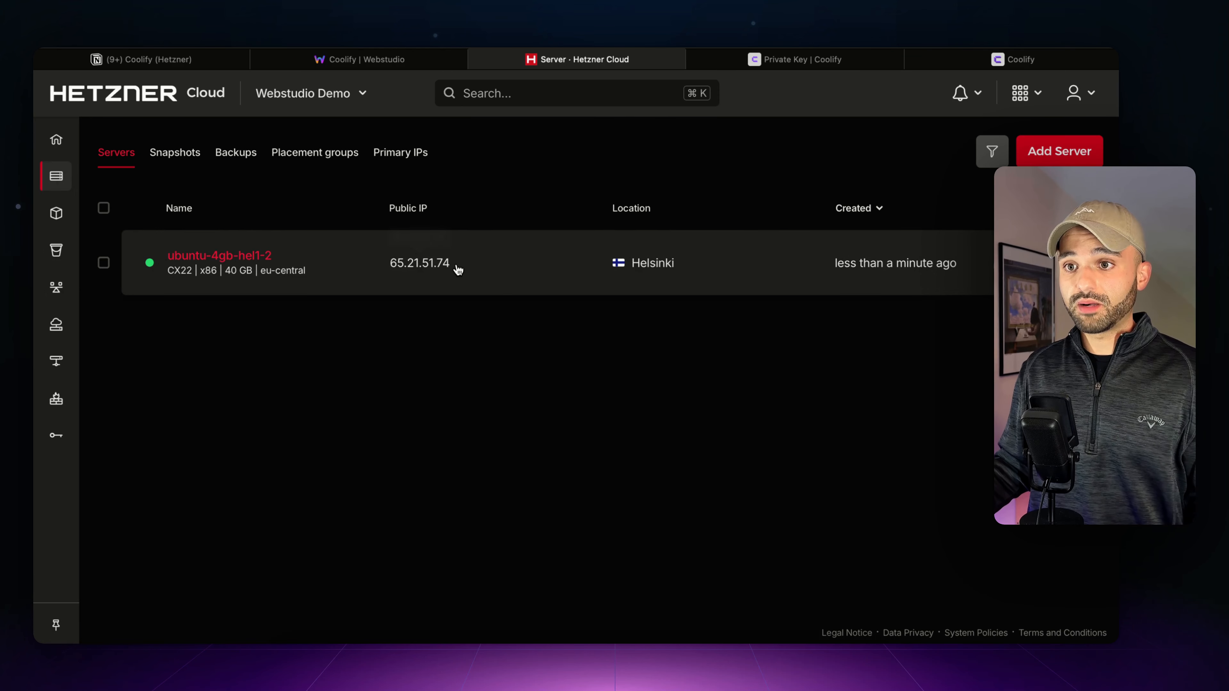
pyautogui.click(438, 271)
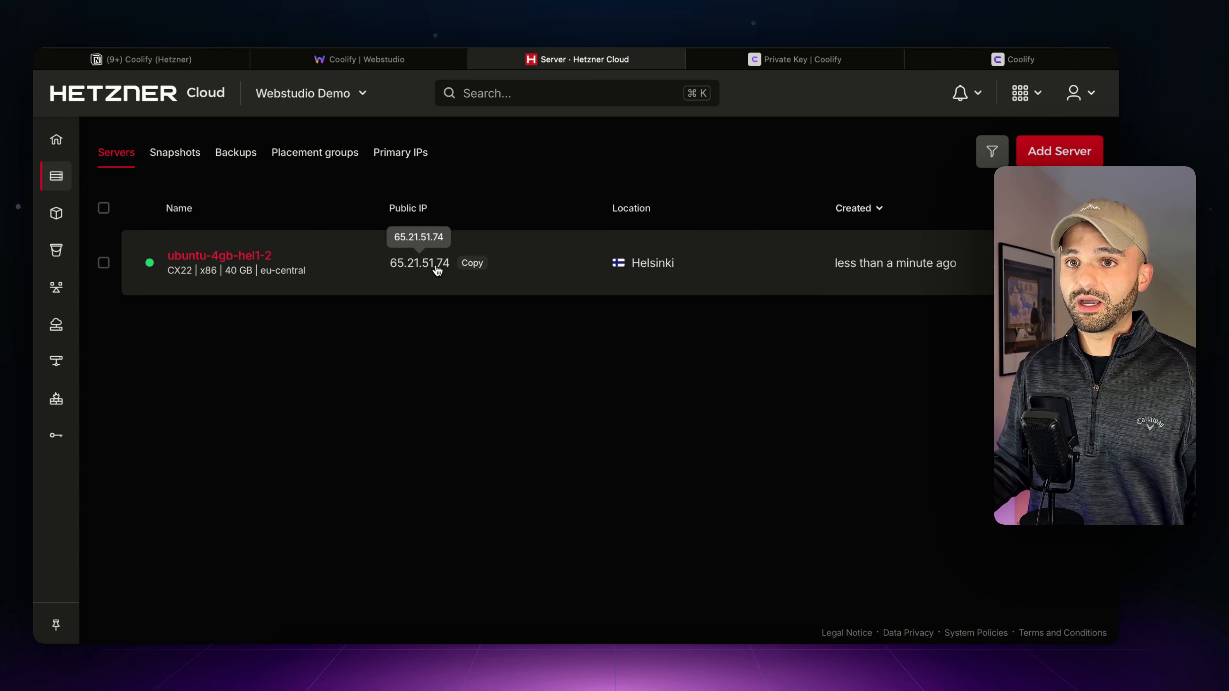
pyautogui.click(183, 63)
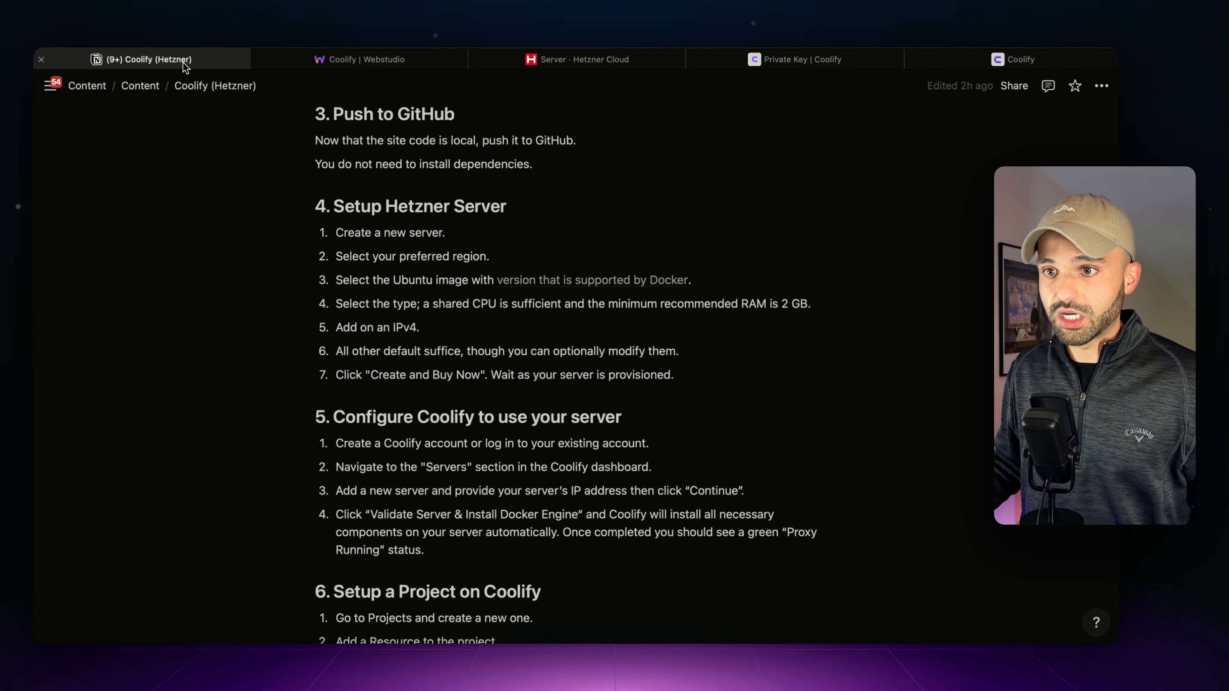
# - Read through the guide's Hetzner server and Coolify server setup sections
pyautogui.scroll(-2, 451, 294)
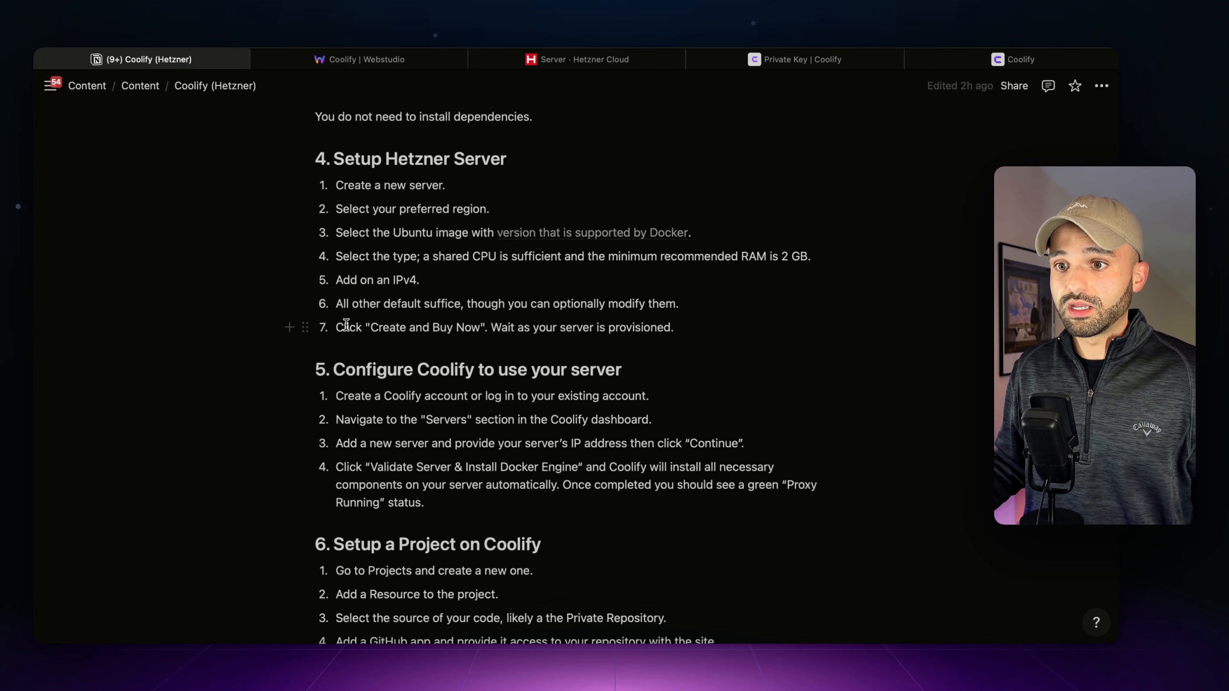
pyautogui.moveTo(346, 324); pyautogui.dragTo(518, 328)
pyautogui.scroll(-7, 518, 327)
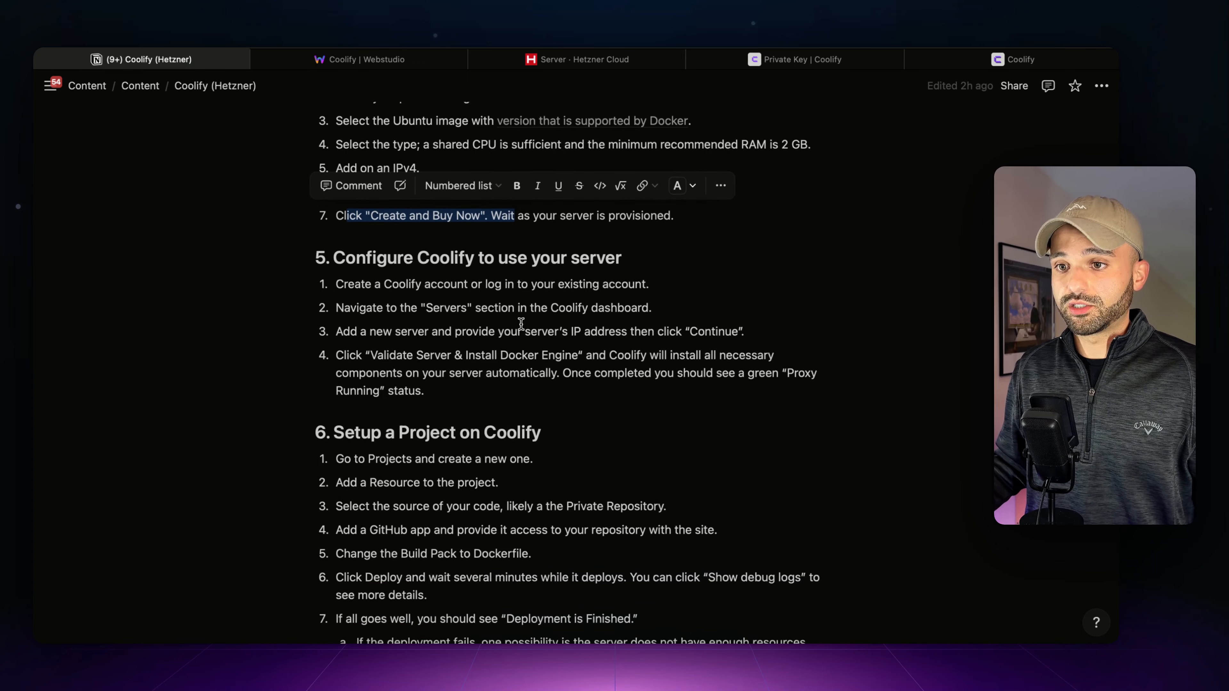
pyautogui.scroll(-2, 521, 324)
pyautogui.moveTo(429, 196); pyautogui.dragTo(606, 196)
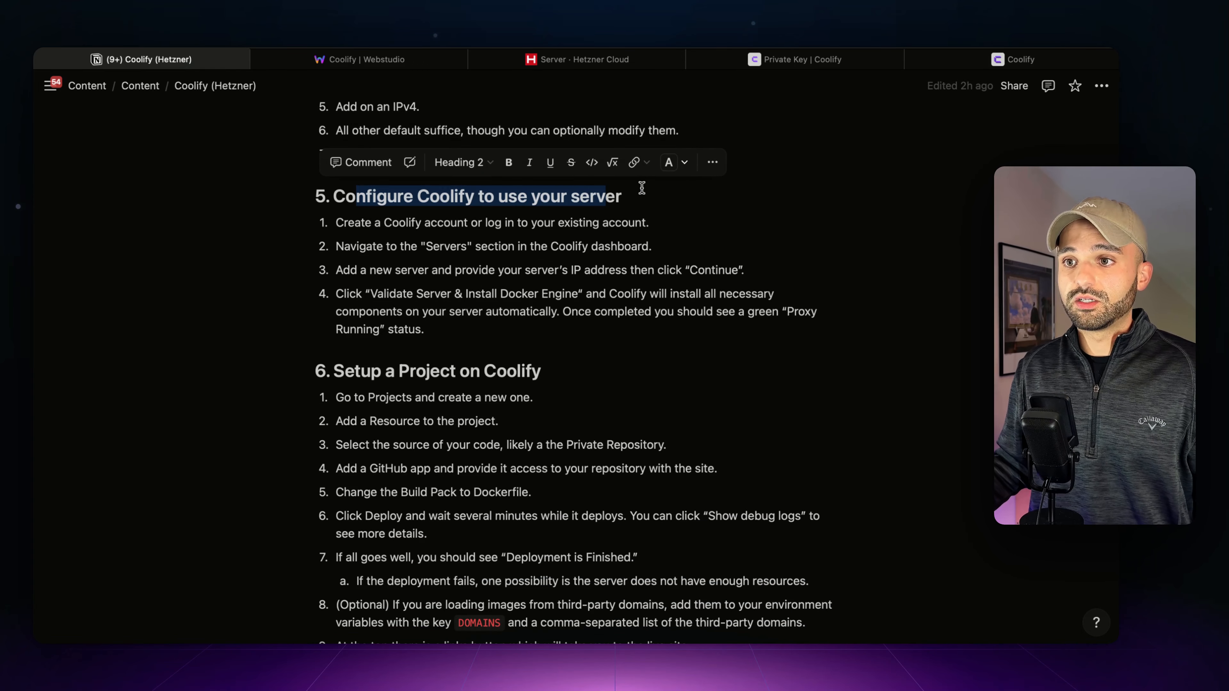
pyautogui.click(804, 61)
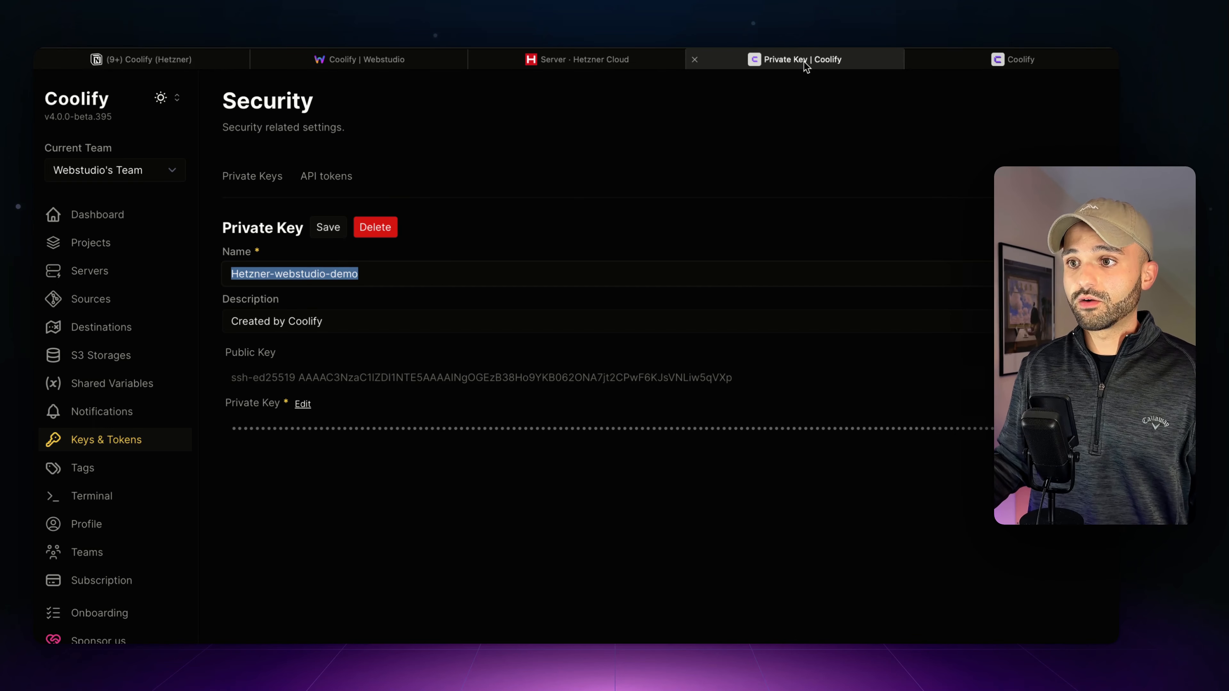
# - Add a Coolify server at IP 65.21.51.74 with user root on port 22
pyautogui.click(85, 275)
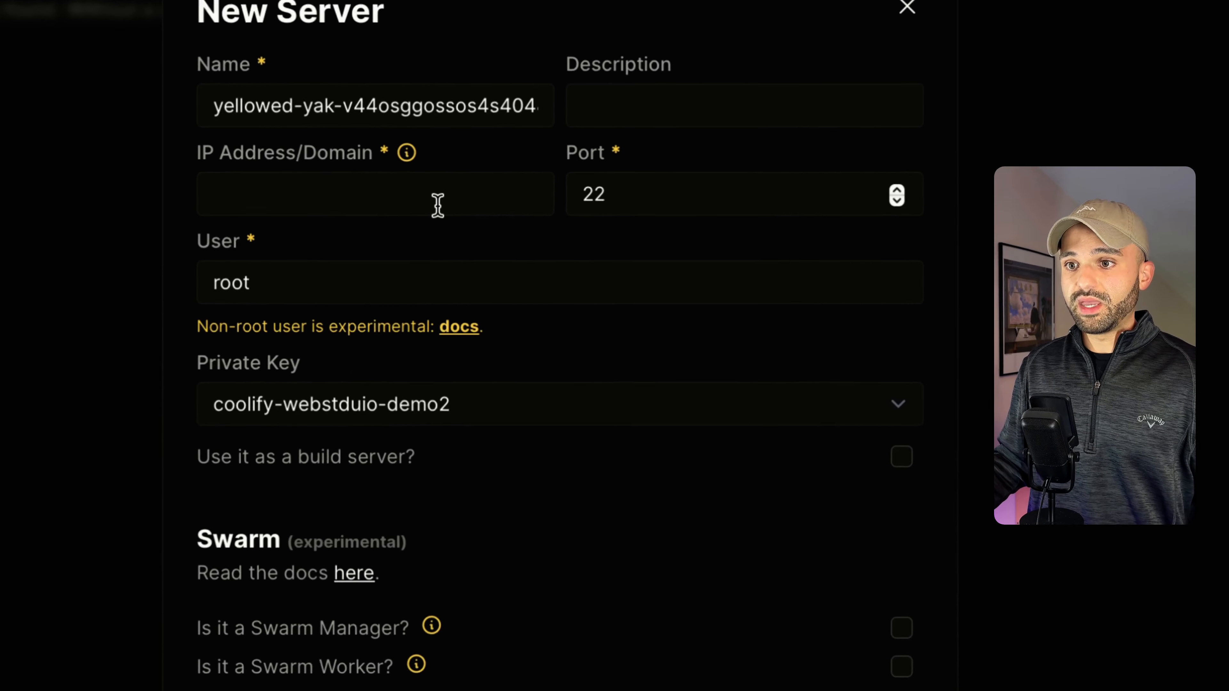
pyautogui.click(505, 264)
pyautogui.press('super+v')
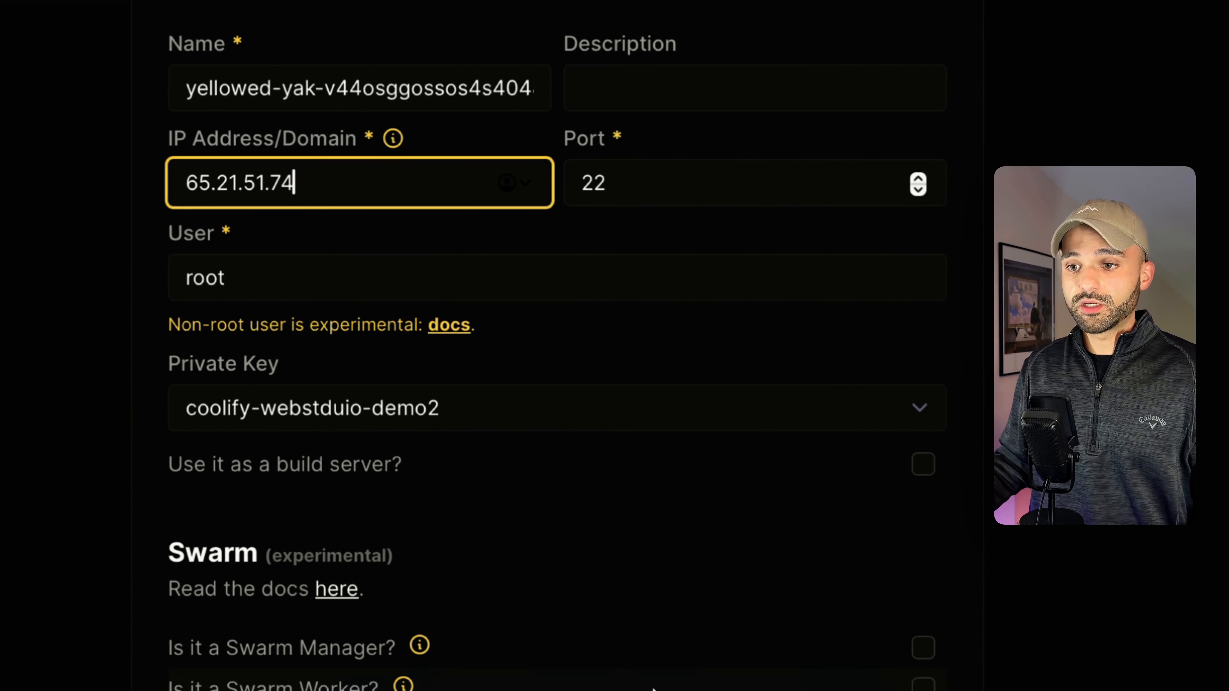
pyautogui.click(570, 596)
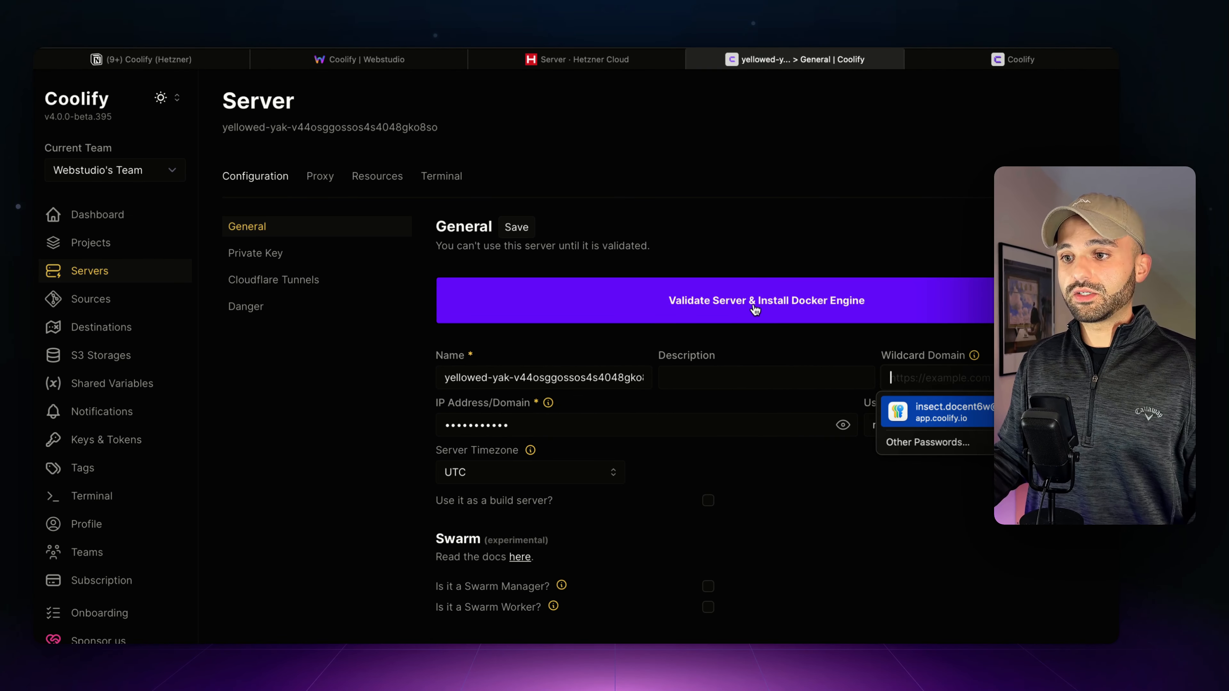
# - After validation fails, switch the yellowed-yak server to the Hetzner-webstudio-demo key
pyautogui.click(755, 310)
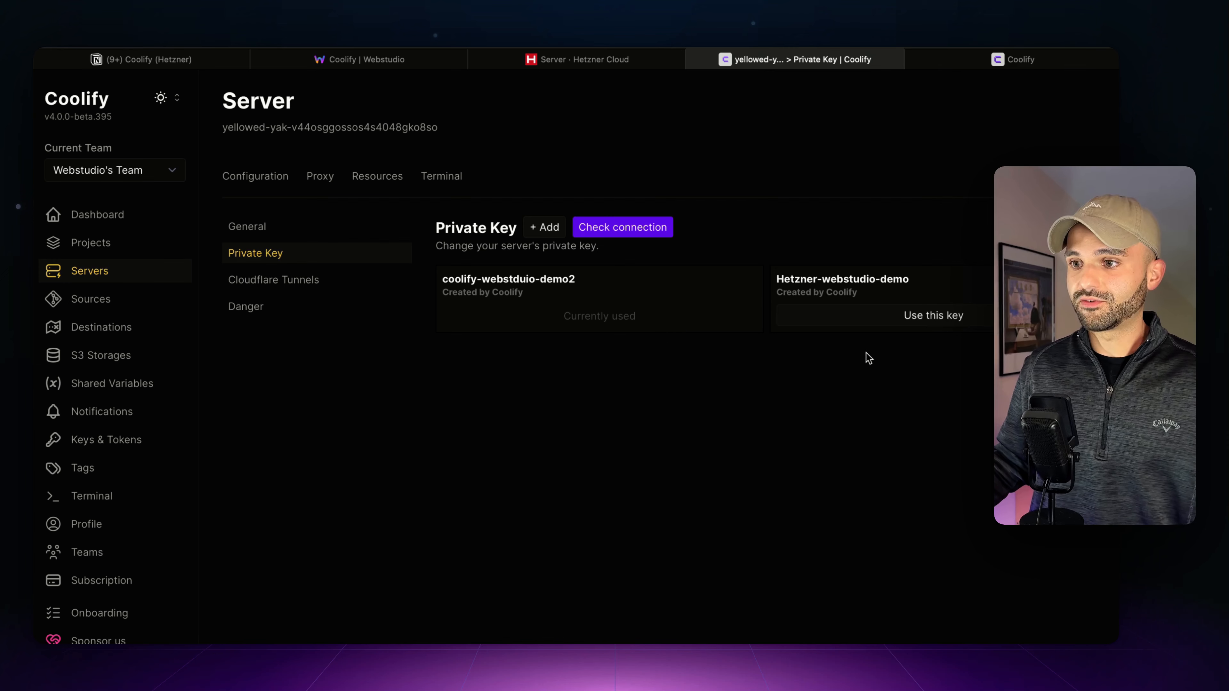
pyautogui.click(896, 318)
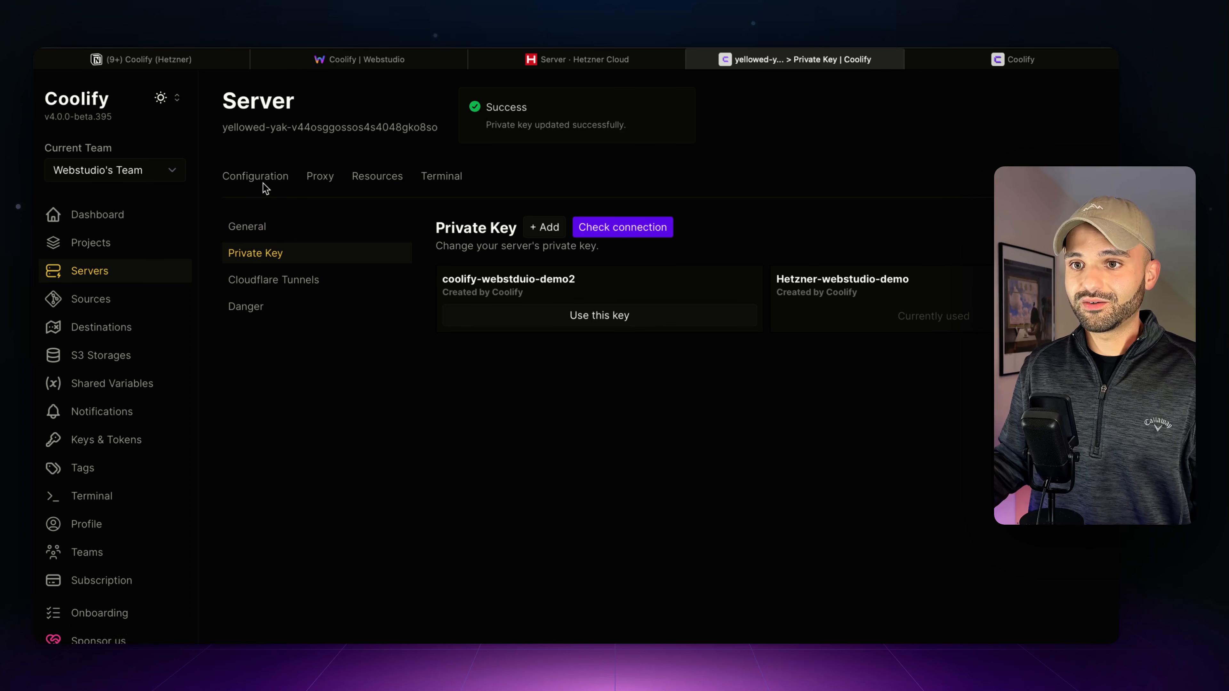
pyautogui.click(251, 228)
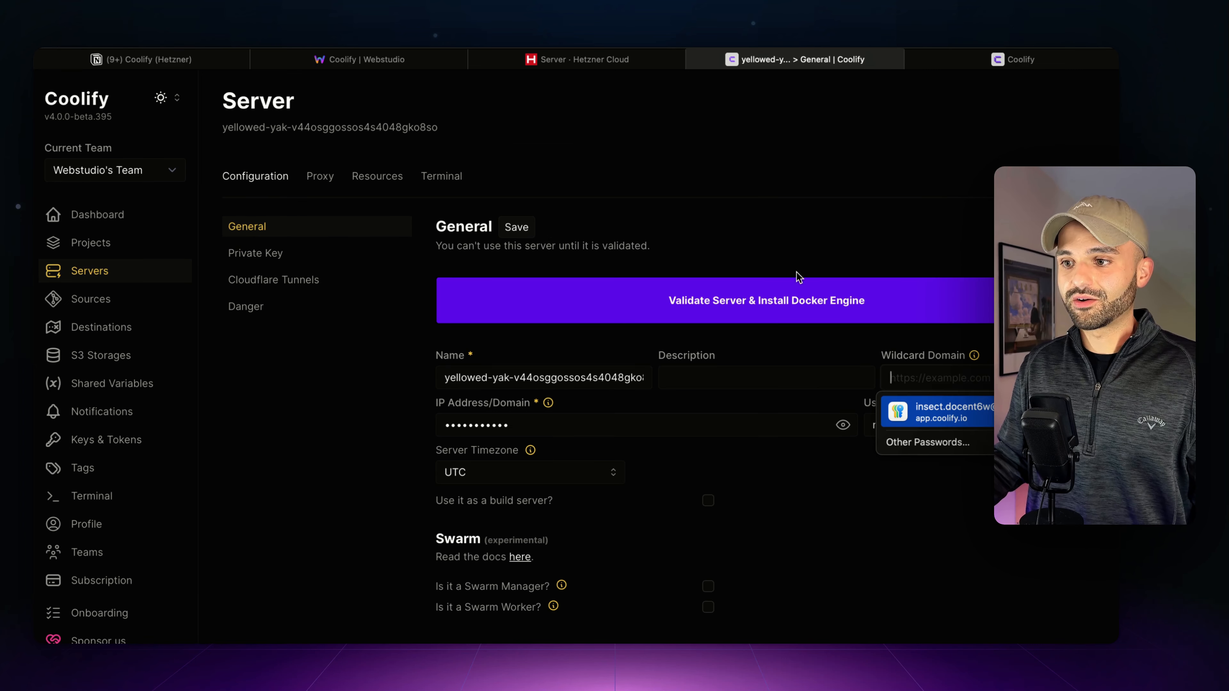
# - Validate the yellowed-yak server and install Docker until Proxy Running shows, then return to the Notion guide
pyautogui.click(740, 301)
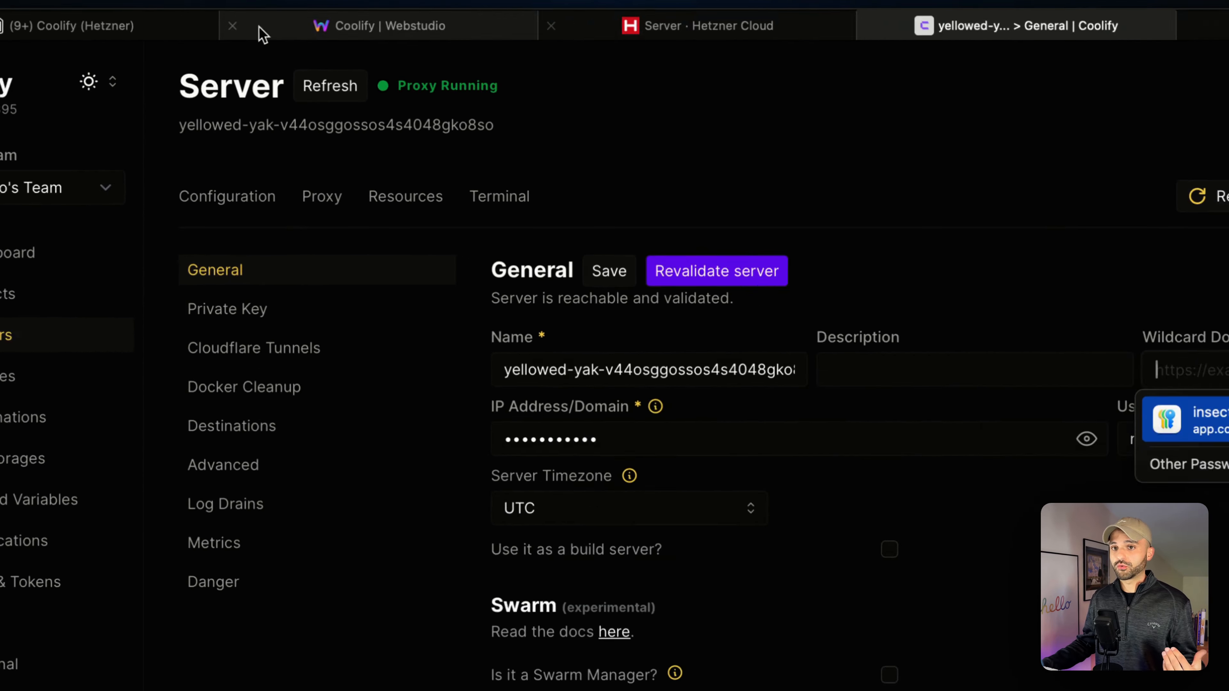
pyautogui.click(121, 26)
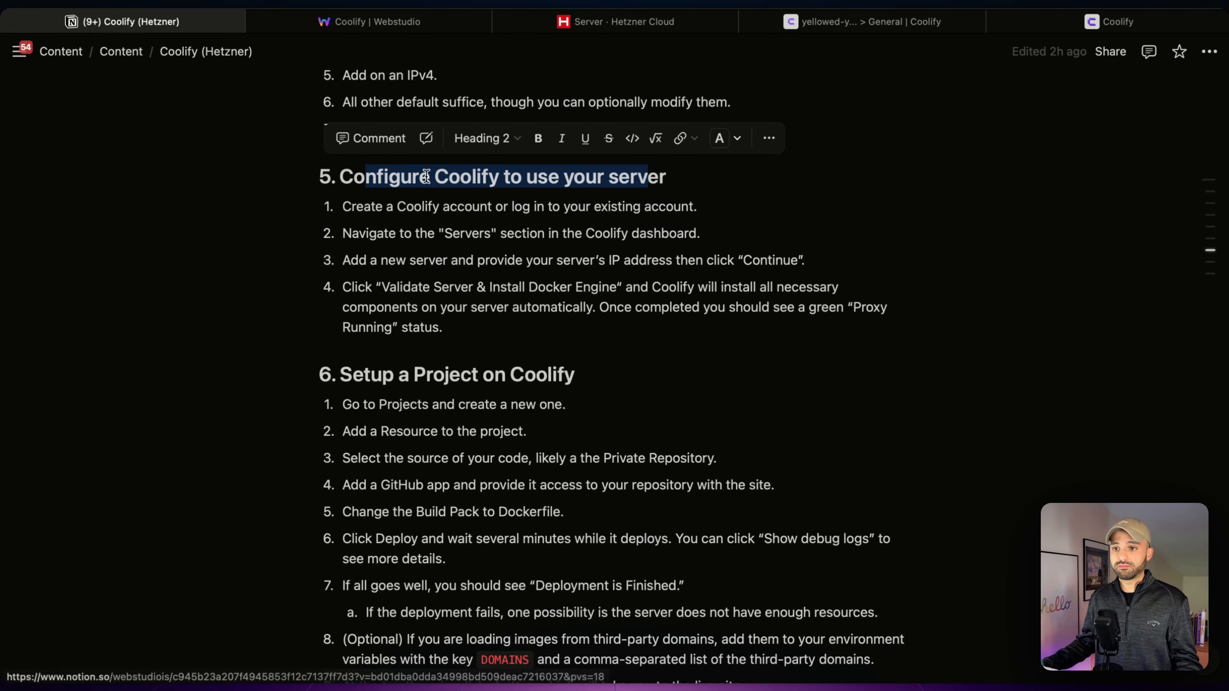
# - Scroll the Notion guide past the Proxy Running check to section 6's project setup steps
pyautogui.scroll(-1, 571, 279)
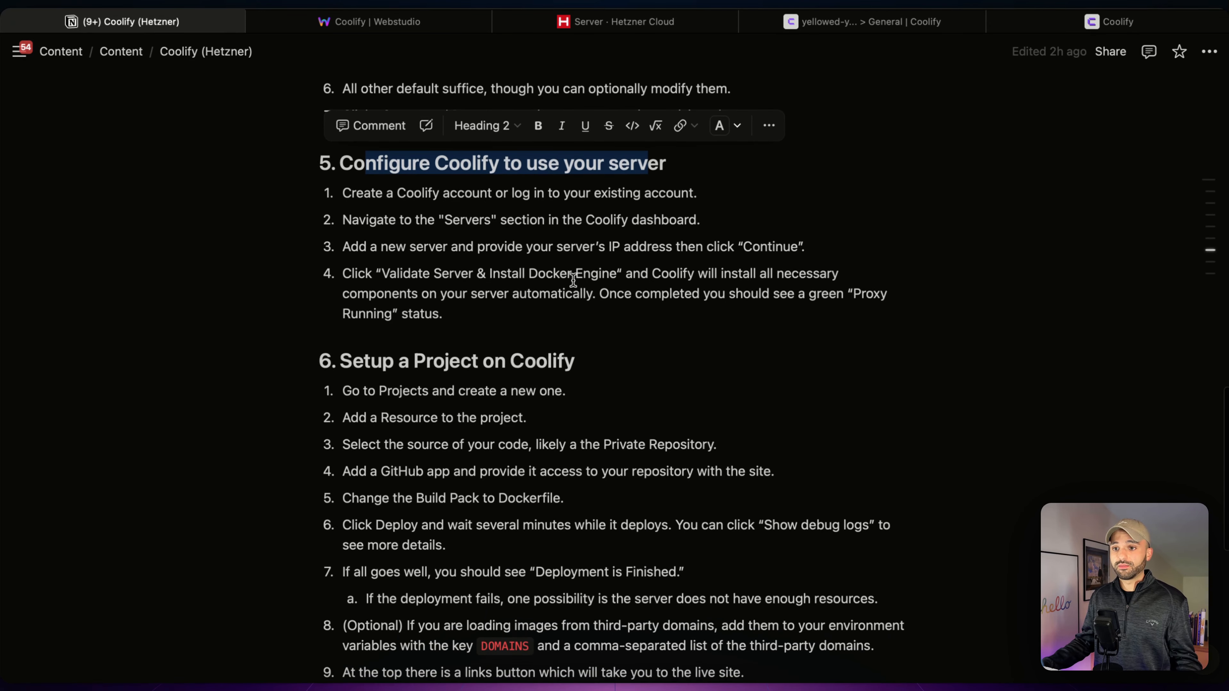
pyautogui.moveTo(844, 287); pyautogui.dragTo(851, 302)
pyautogui.scroll(-5, 598, 327)
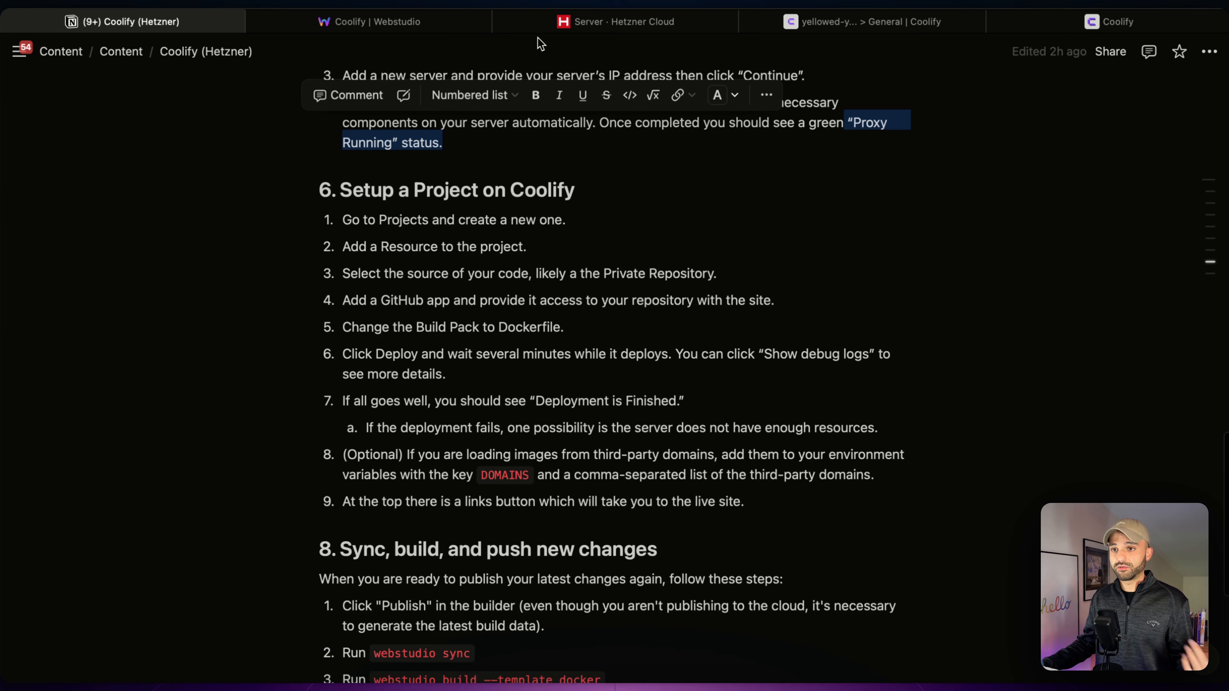
# - Create the Coolify project 'Webstudio Hetzner Demo' and open its production environment
pyautogui.click(844, 24)
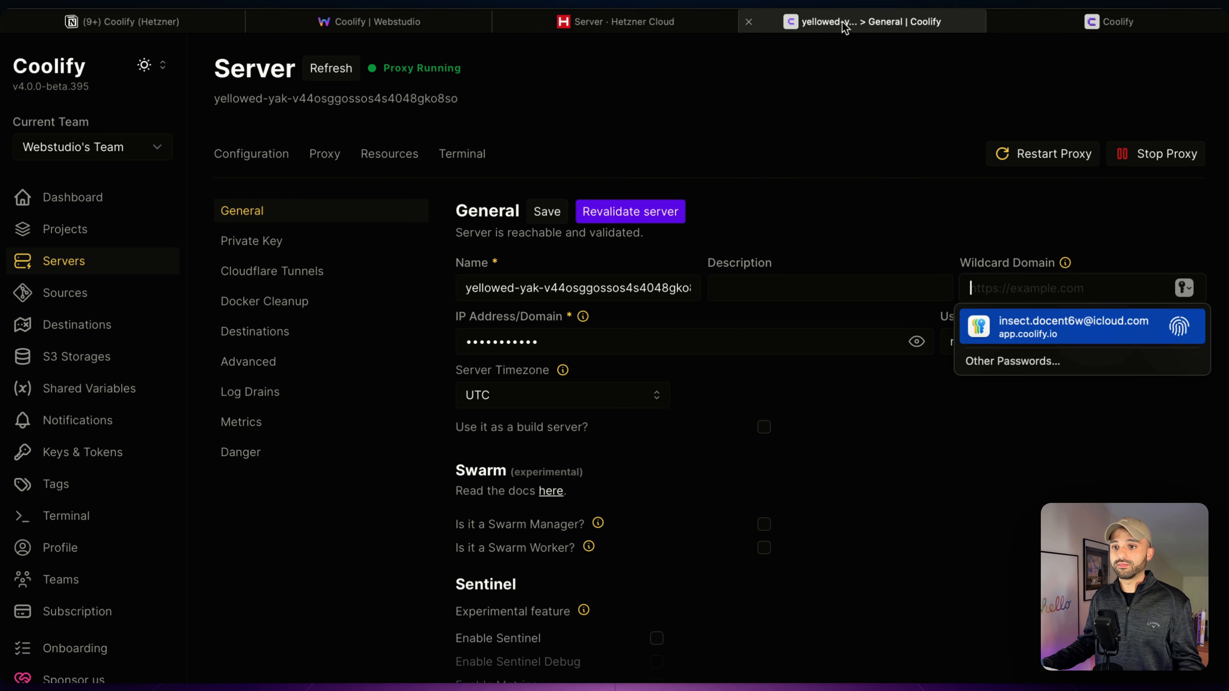
pyautogui.click(91, 231)
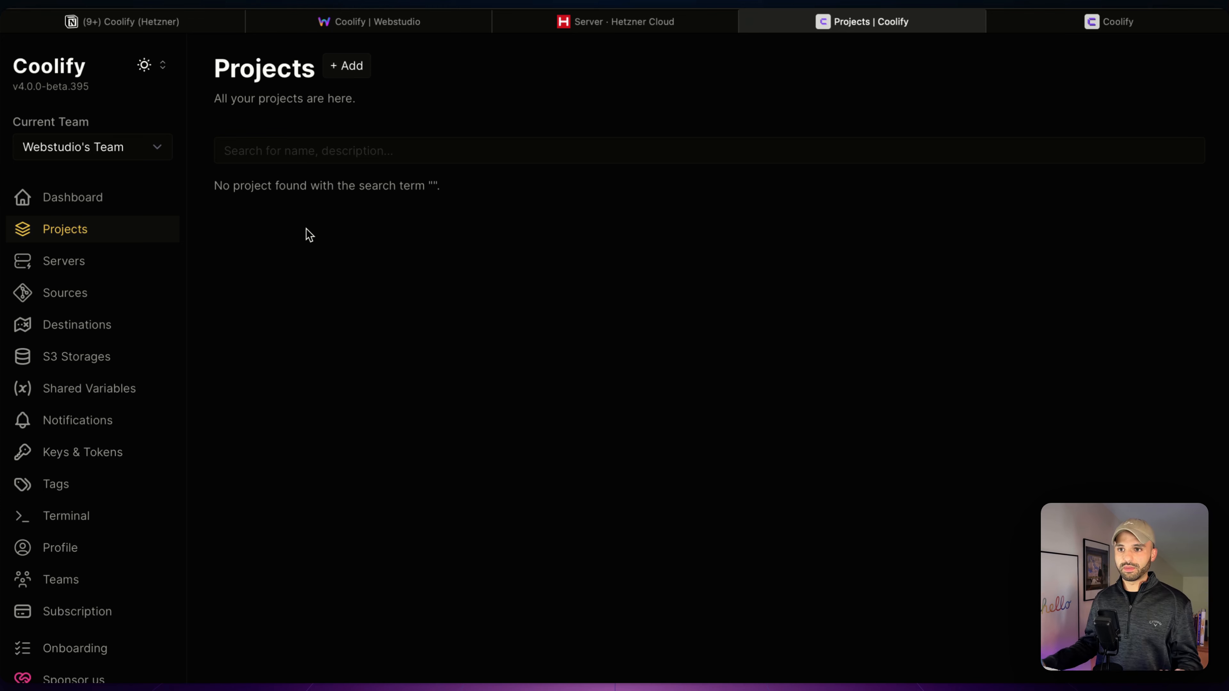
pyautogui.click(364, 69)
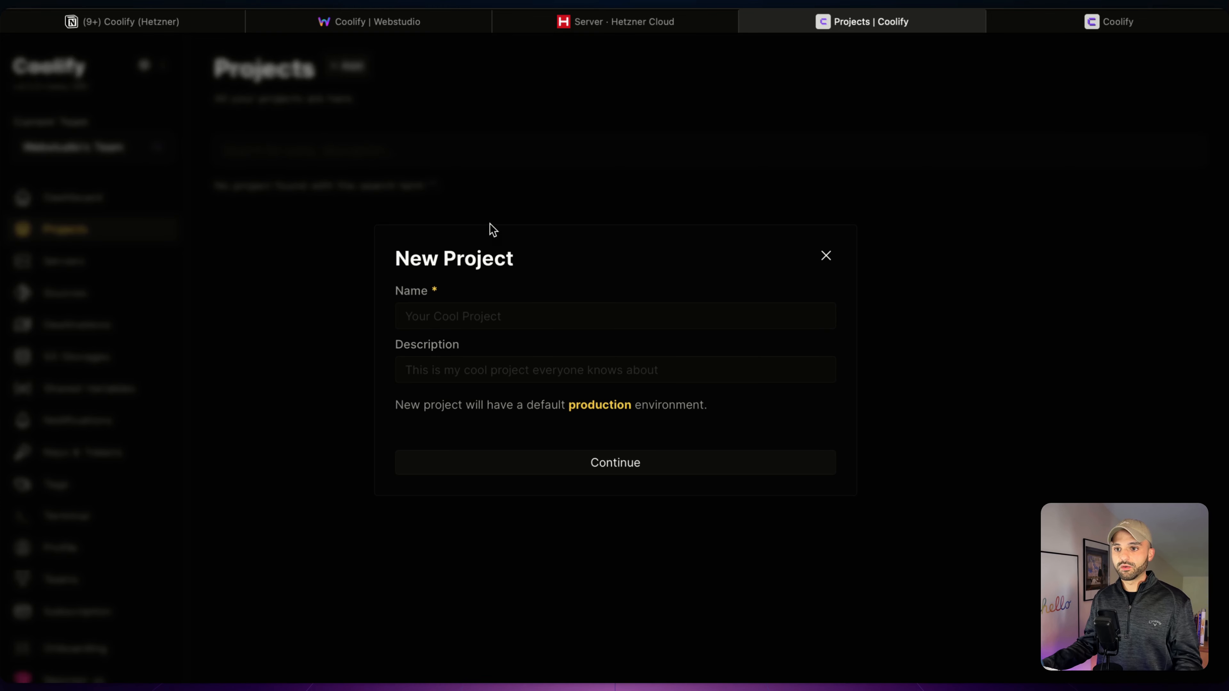
pyautogui.click(491, 316)
pyautogui.write('Webstudio Hetzner')
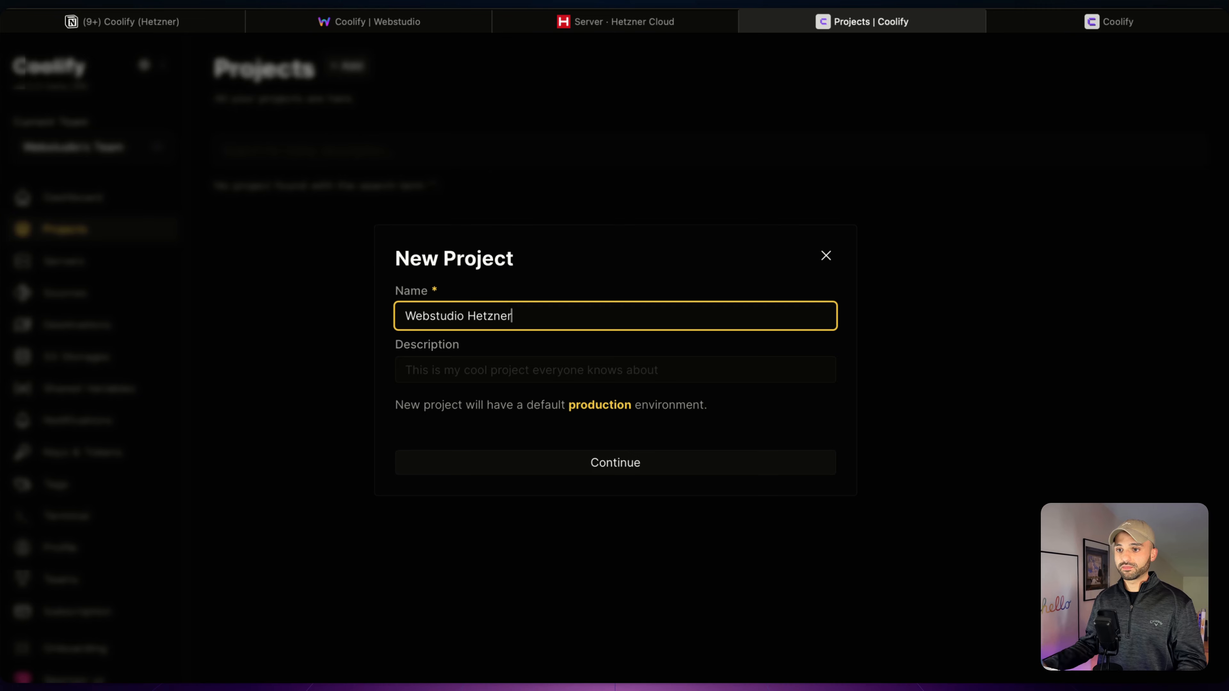
pyautogui.write(' Demo.')
pyautogui.click(677, 473)
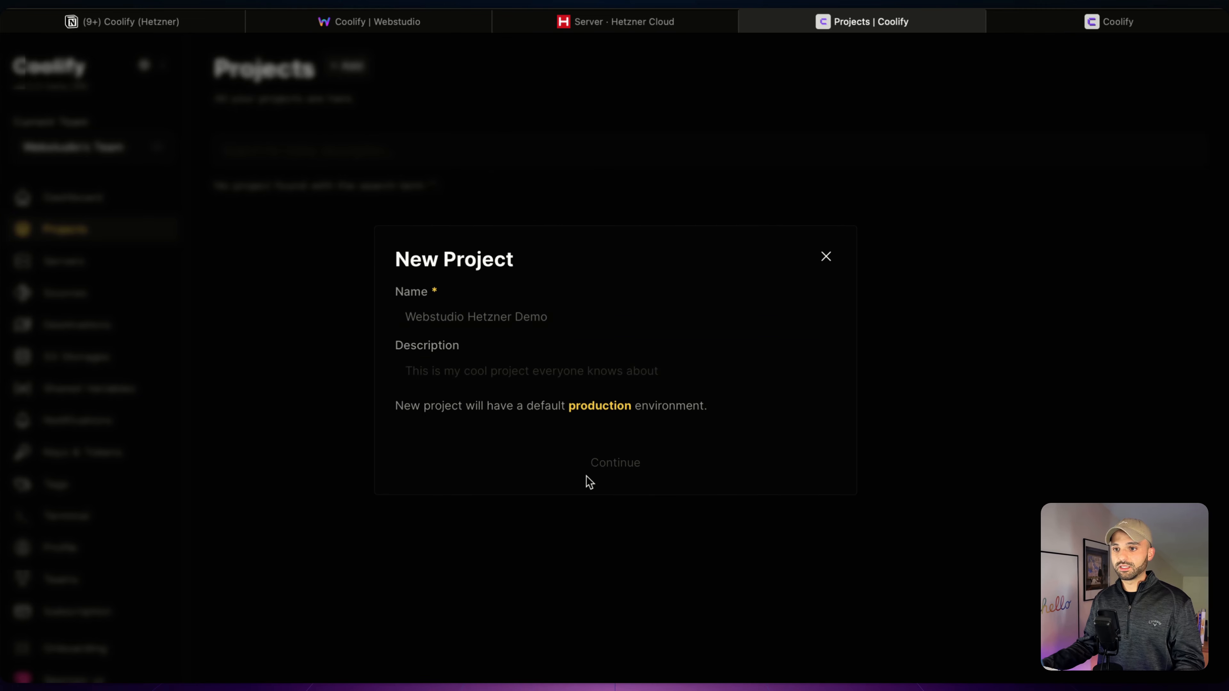
pyautogui.click(294, 165)
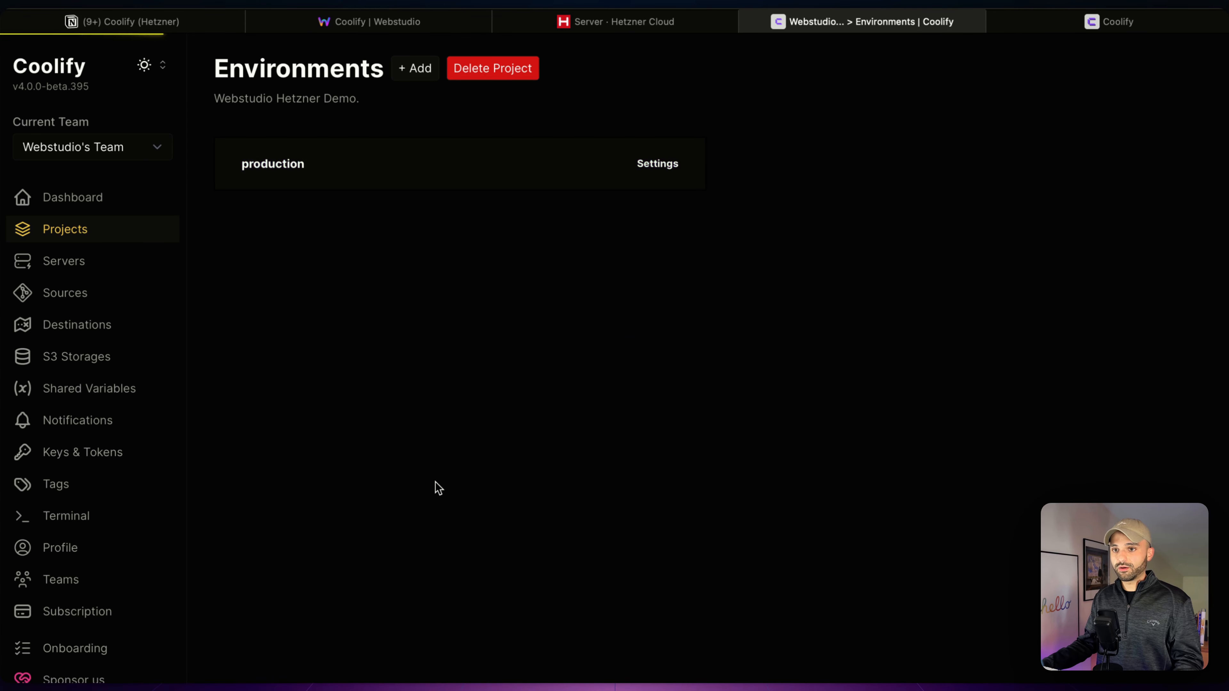
# - Add a production resource from a private repository using the coolify-demoo GitHub App
pyautogui.click(660, 175)
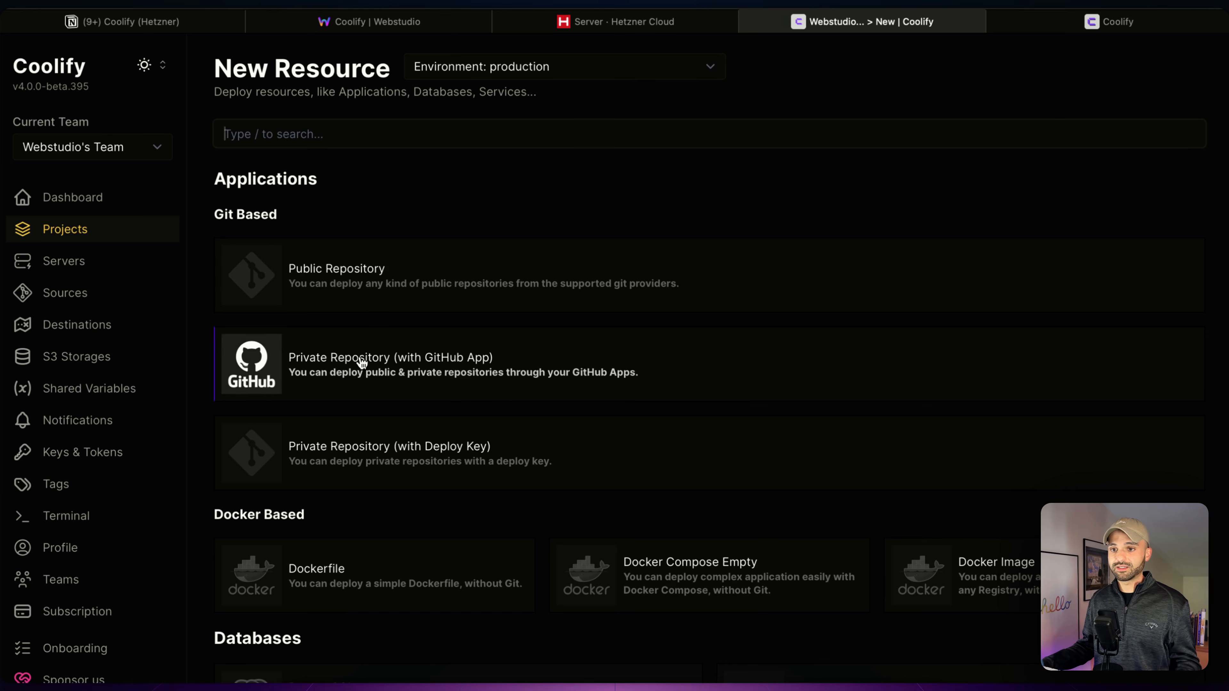
pyautogui.click(578, 369)
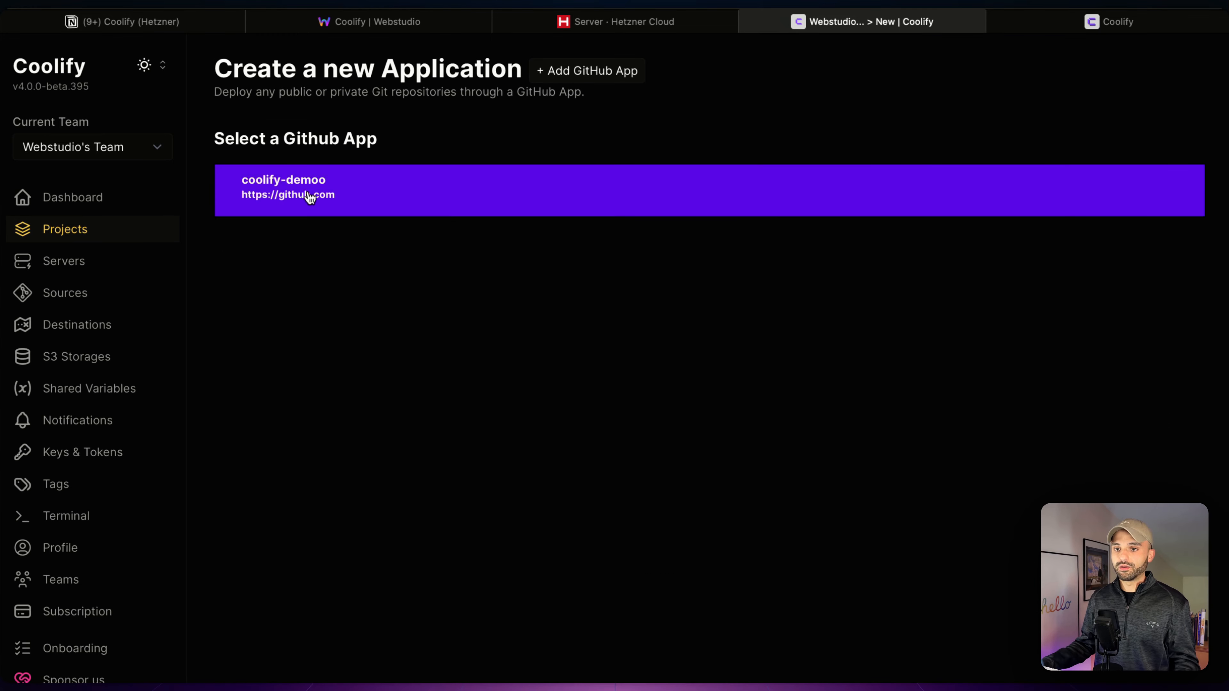
pyautogui.click(303, 183)
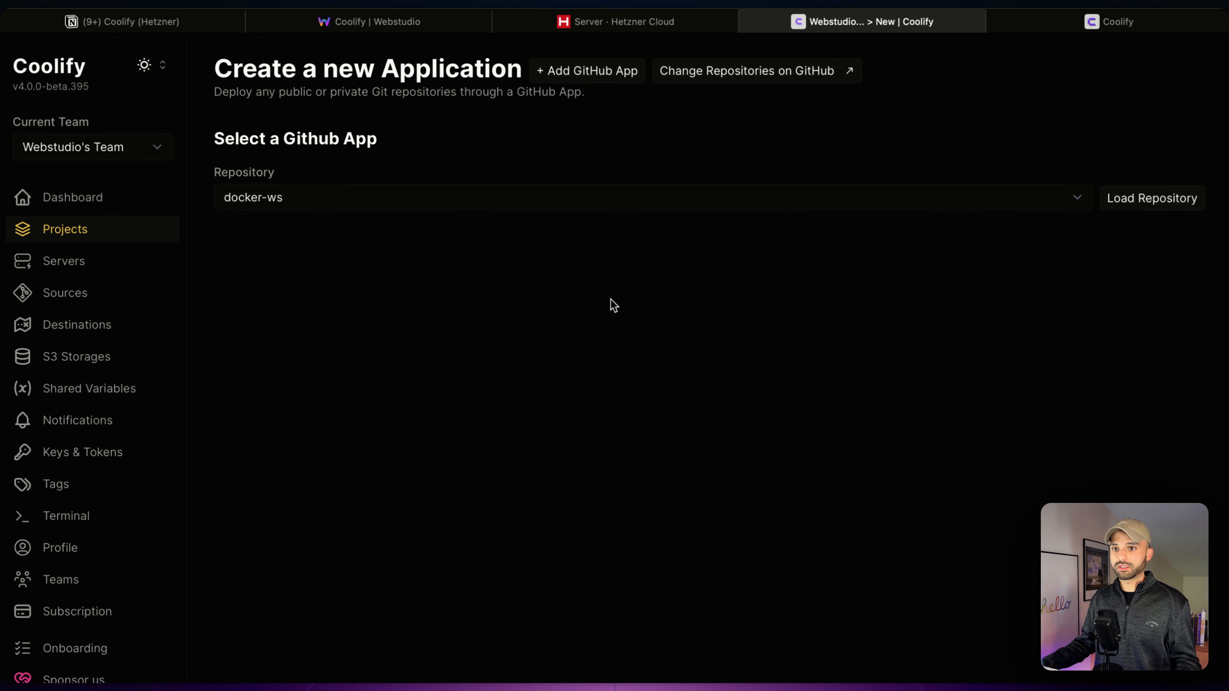